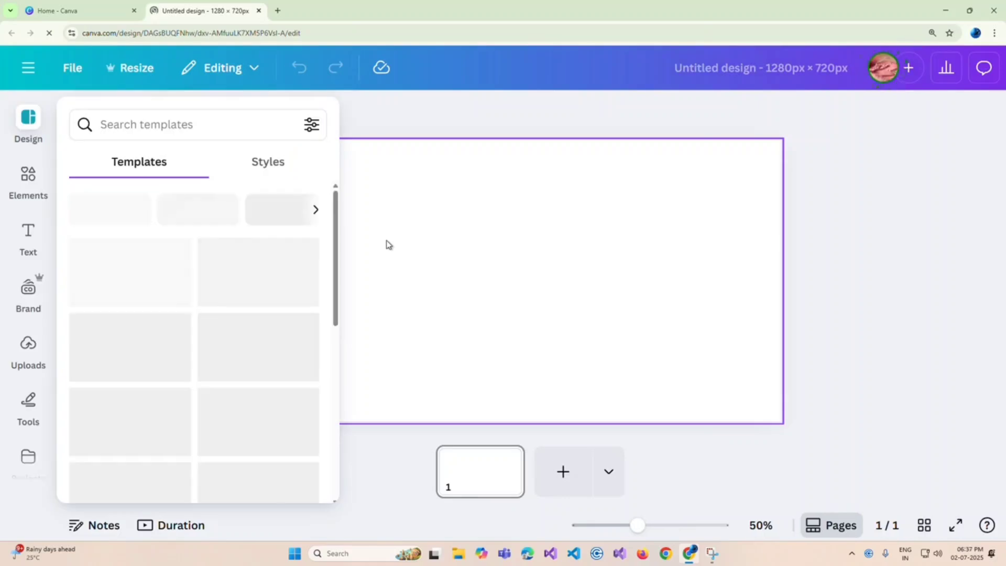
Step: Search the elements library for "plane" and narrow the results to graphics
click(348, 324)
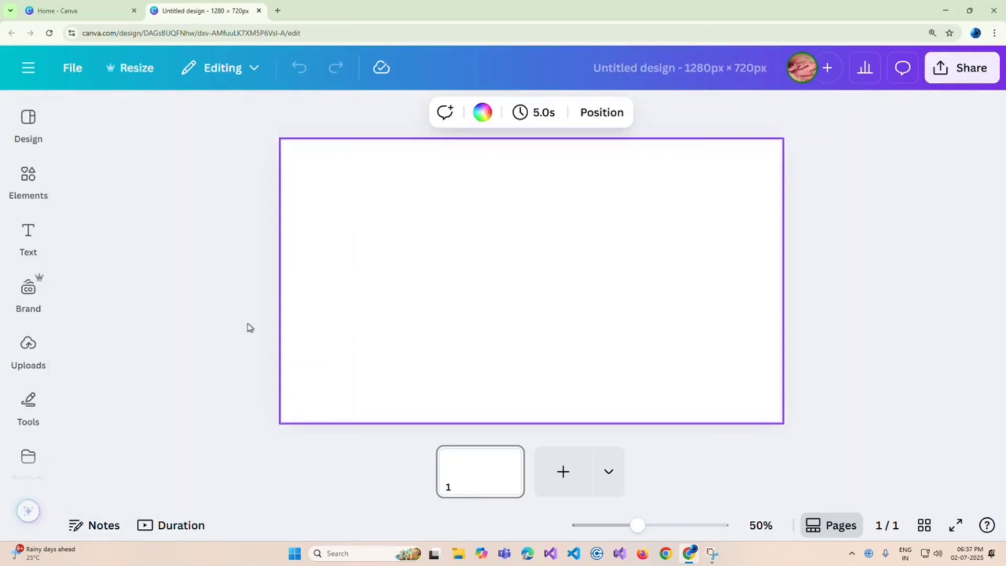
click(20, 187)
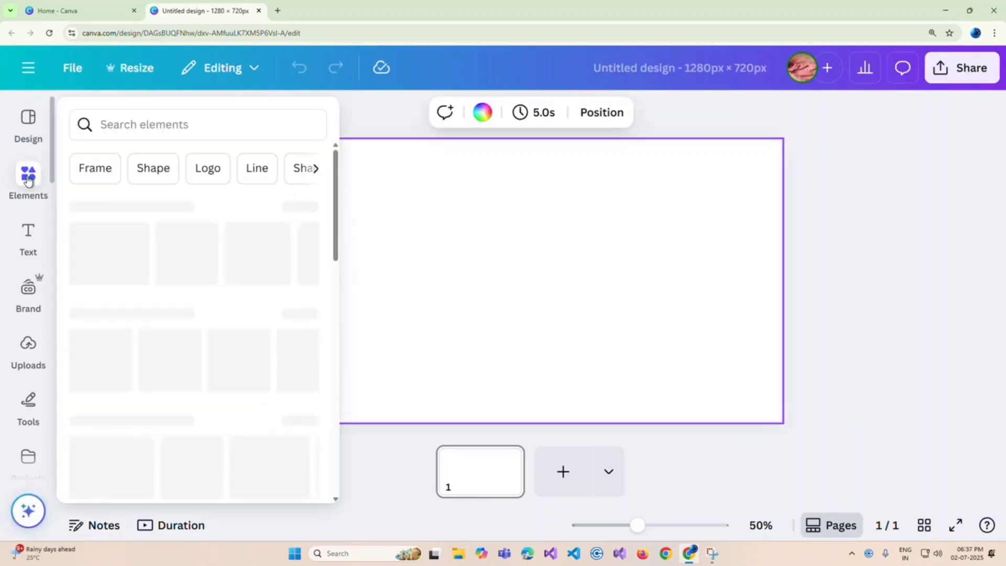
click(153, 120)
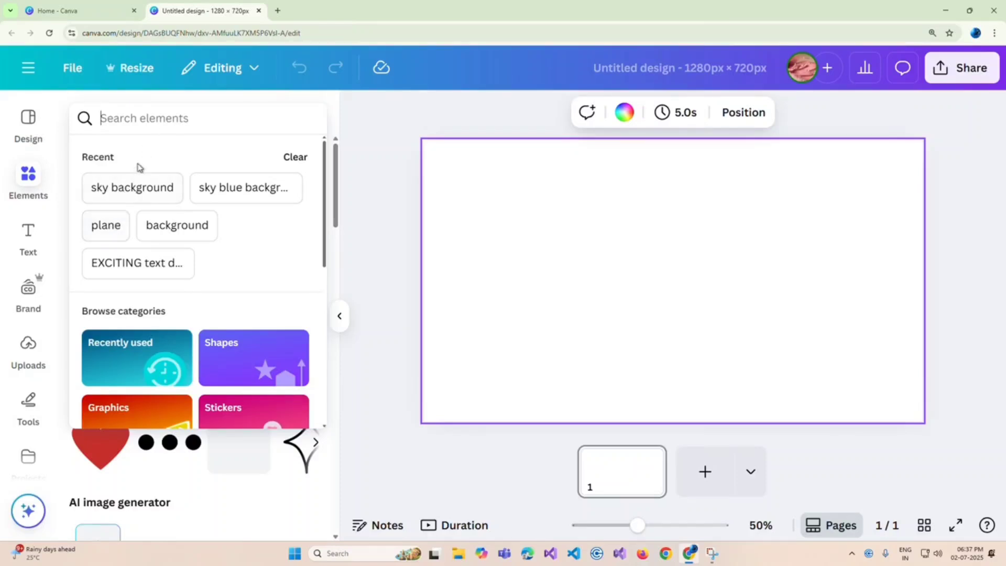
text(pla)
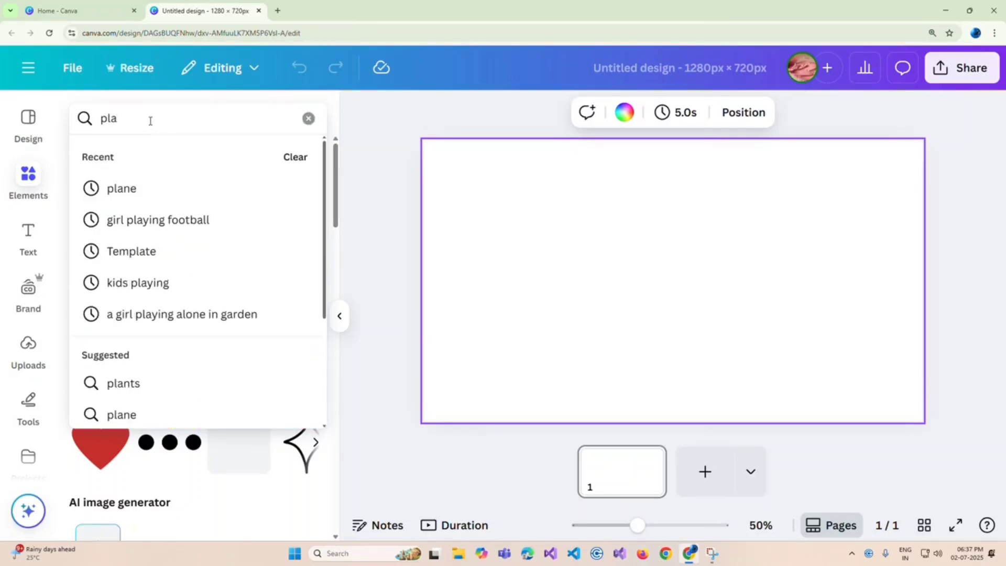
text(ne)
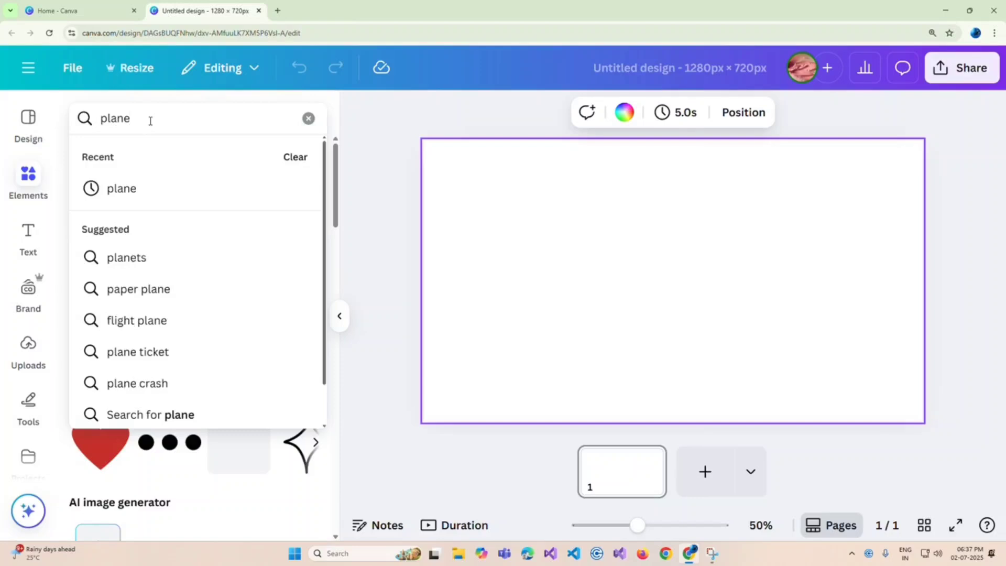
key(Return)
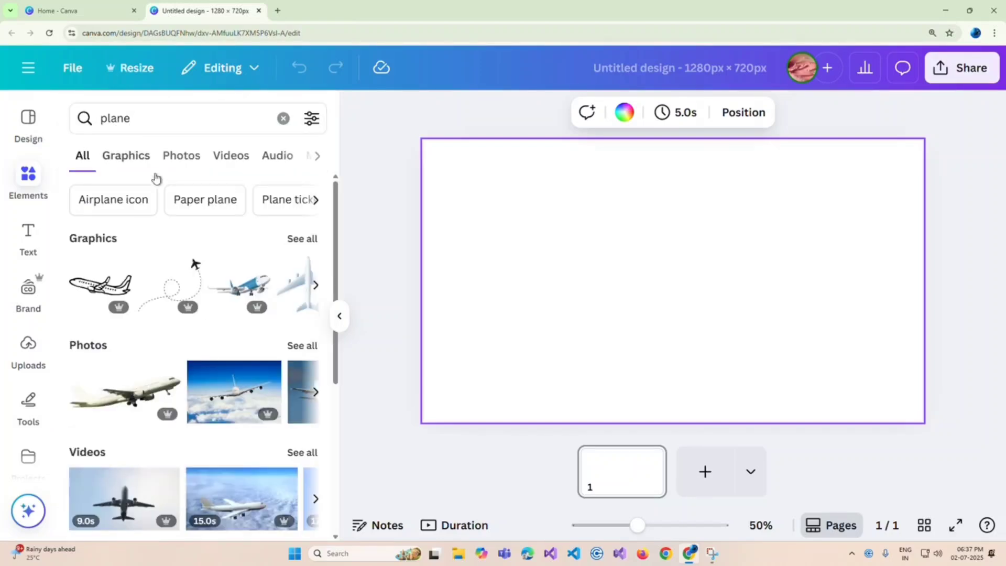
click(131, 160)
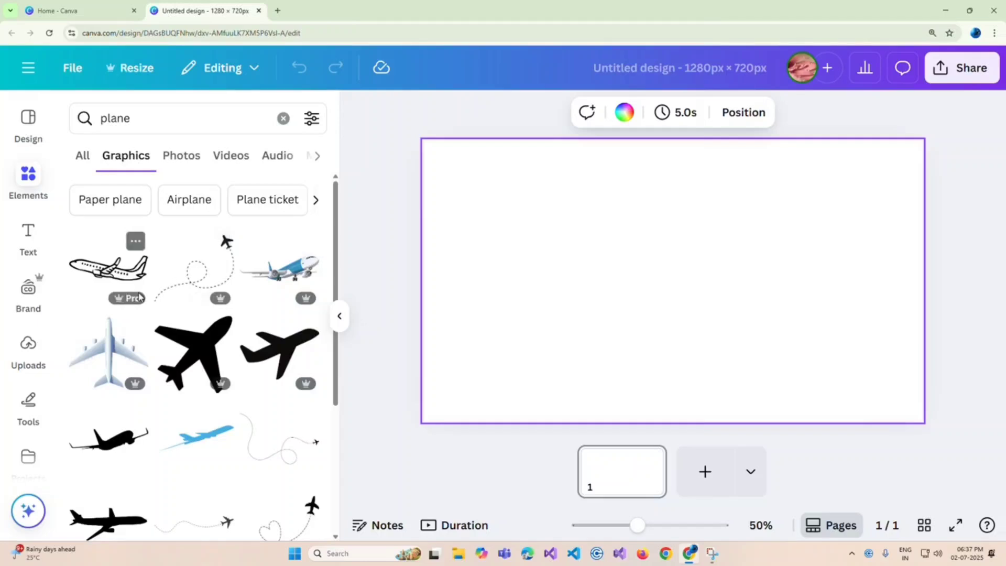
Step: Add the white and blue side-view passenger plane graphic to the page
scroll(231, 298, down, 5)
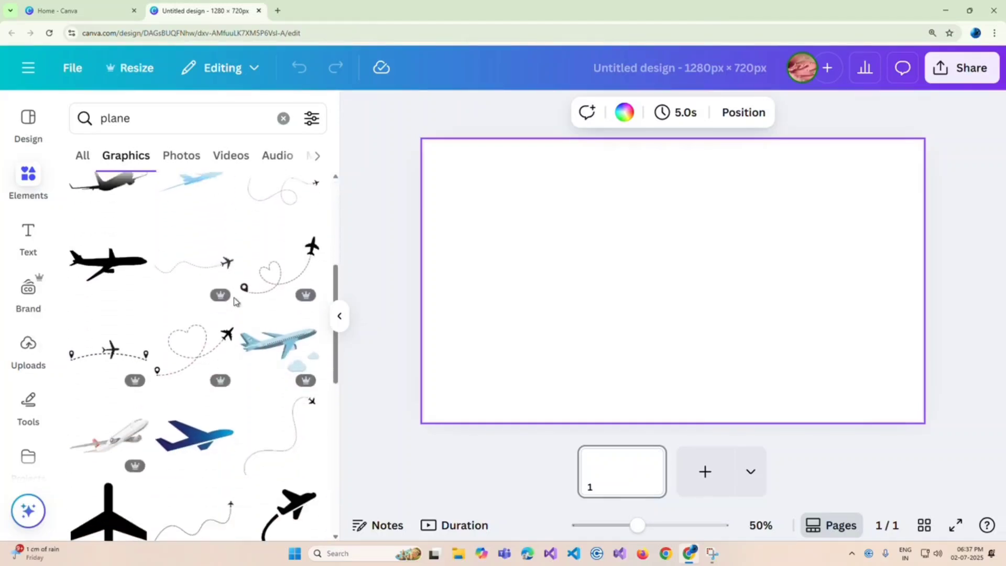
scroll(234, 301, down, 4)
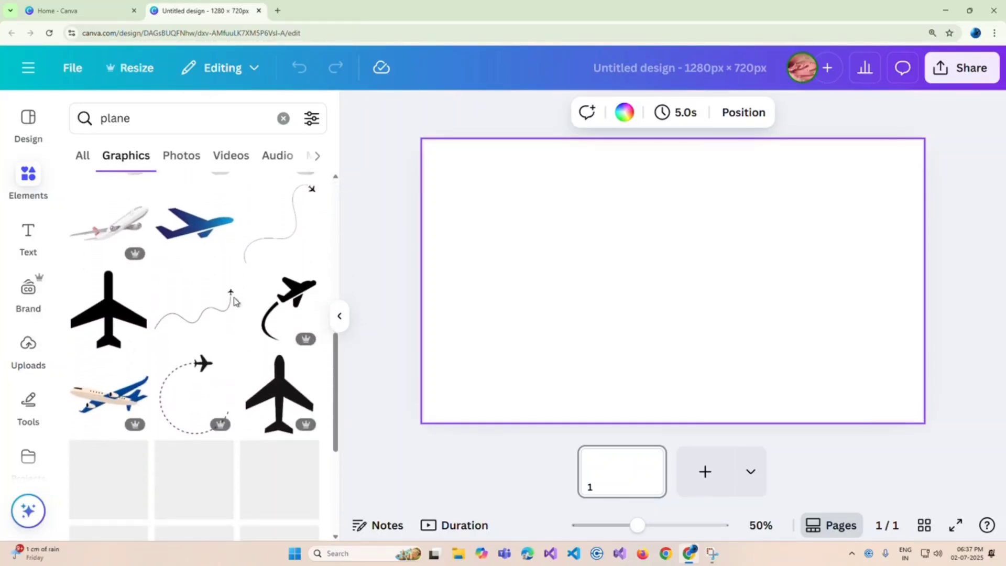
scroll(234, 301, down, 3)
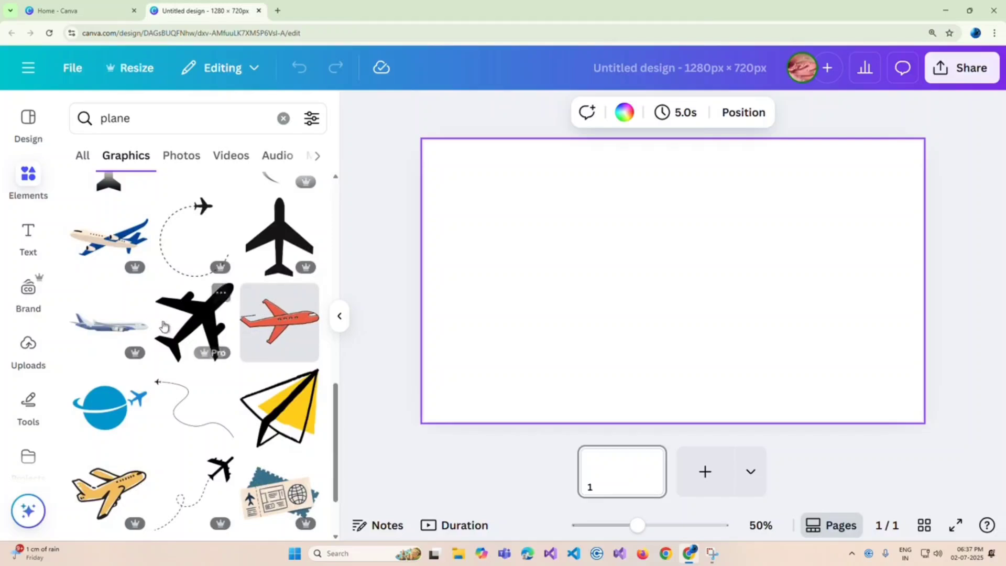
click(111, 326)
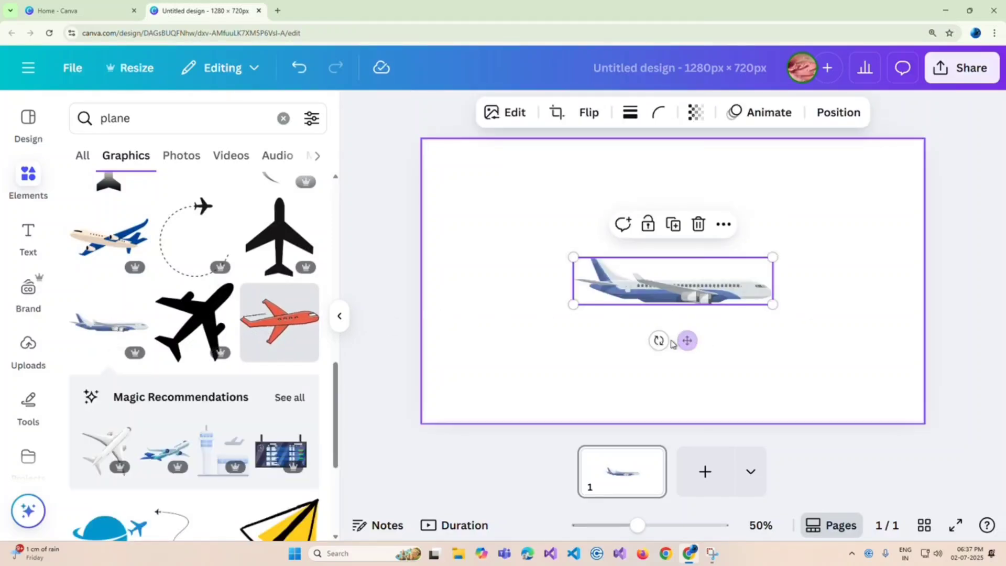
Step: Tilt the plane nose-up as if taking off and place it in the lower-left part of the page
drag(659, 341, 683, 350)
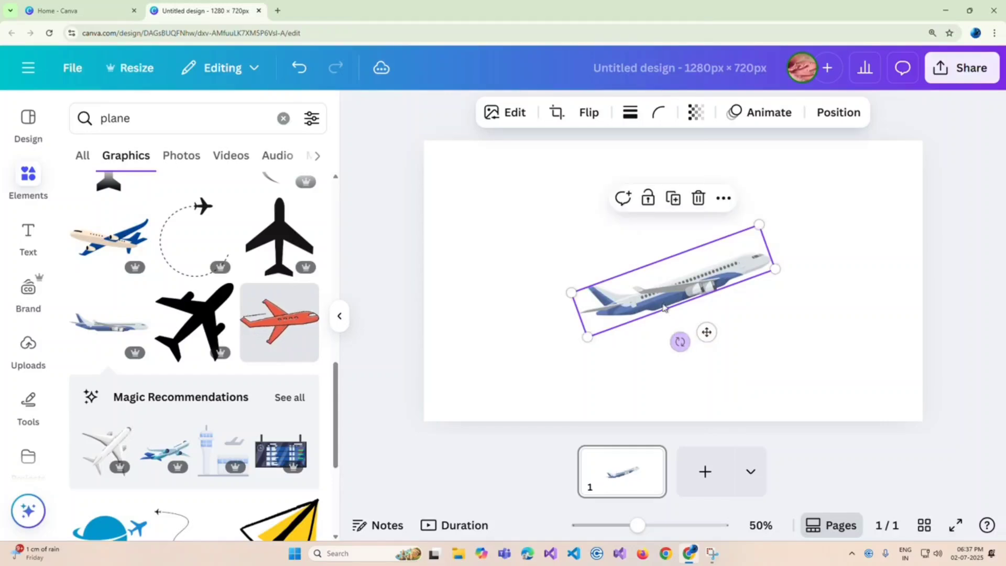
drag(662, 295, 536, 343)
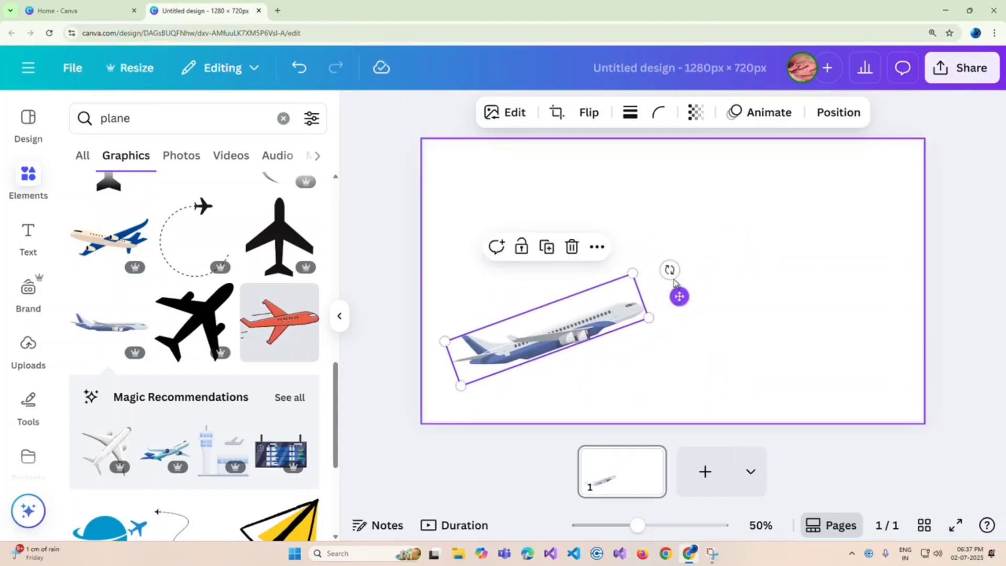
drag(670, 269, 670, 276)
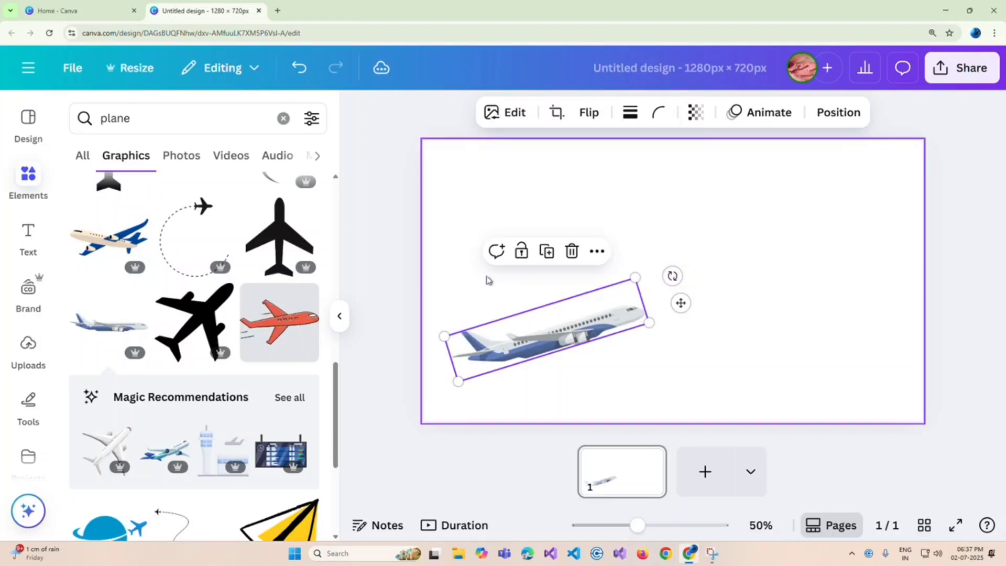
Step: Search the elements library for "sky background" and narrow the results to graphics
click(286, 125)
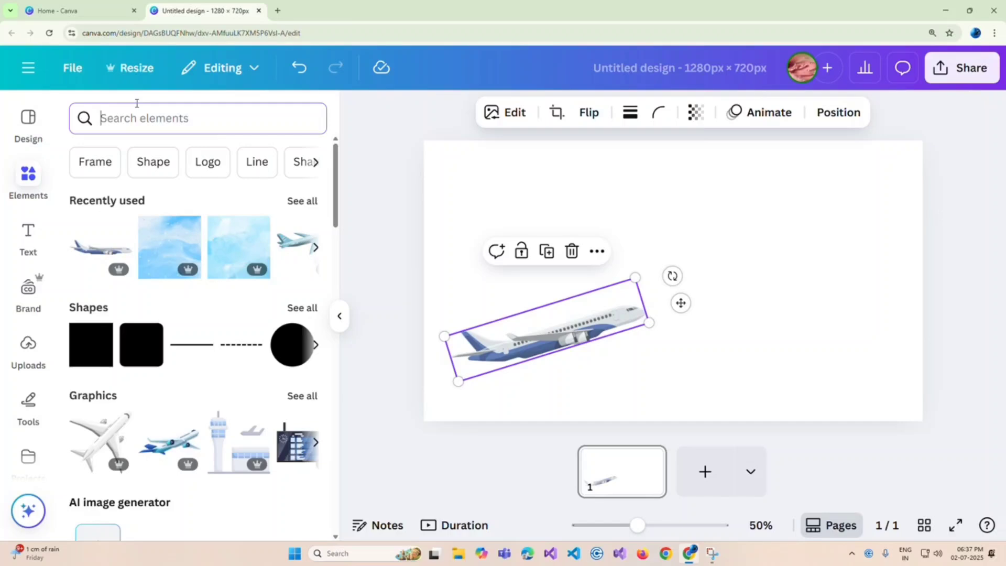
text(sk)
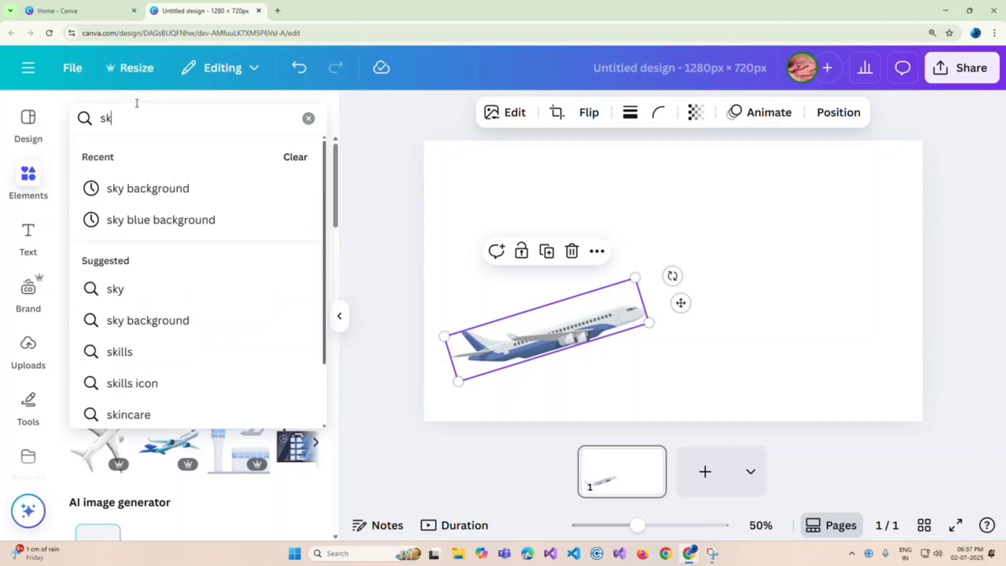
text(y background)
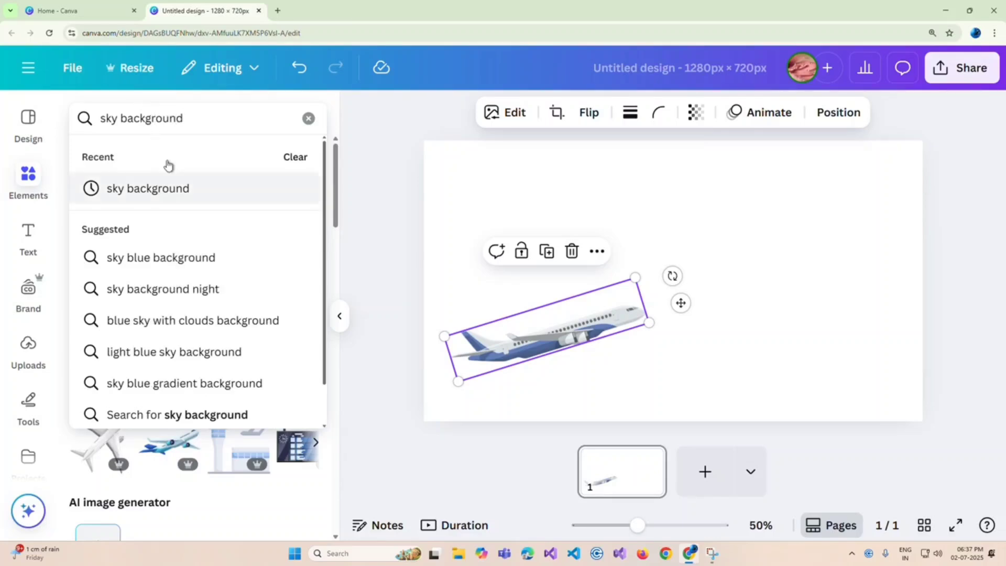
key(Return)
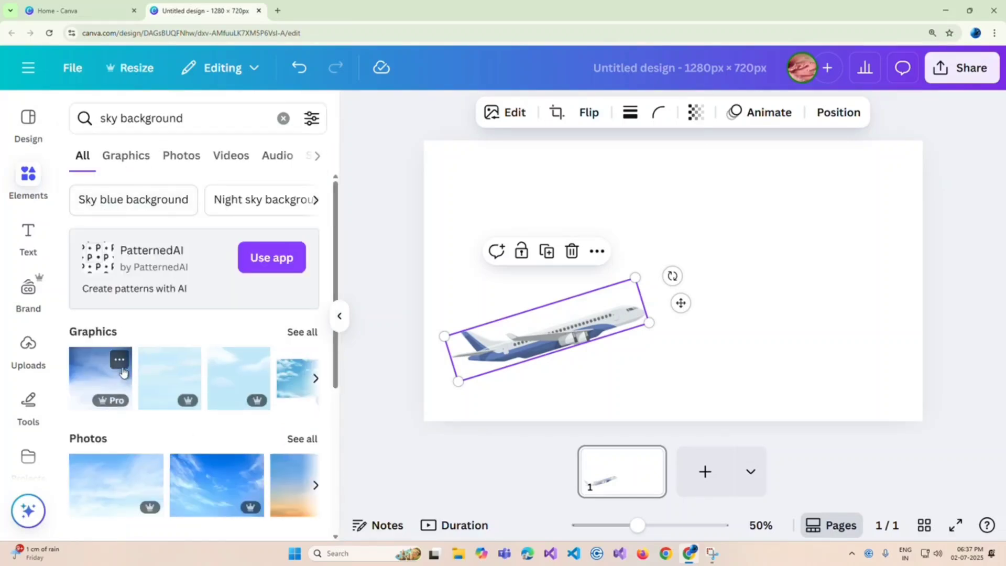
click(136, 157)
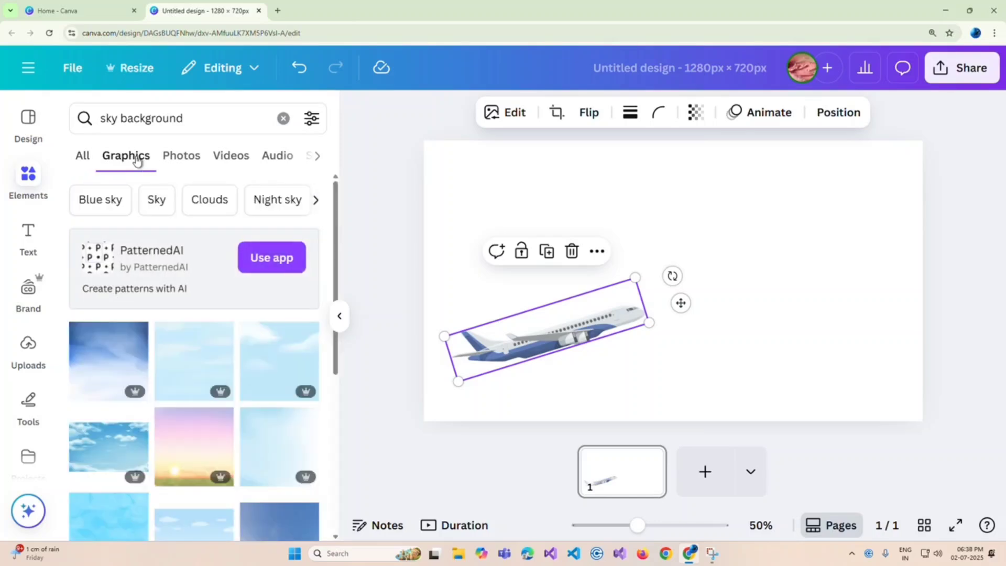
Step: Add the square light-blue cloud texture graphic and set it as the page background
scroll(187, 314, down, 5)
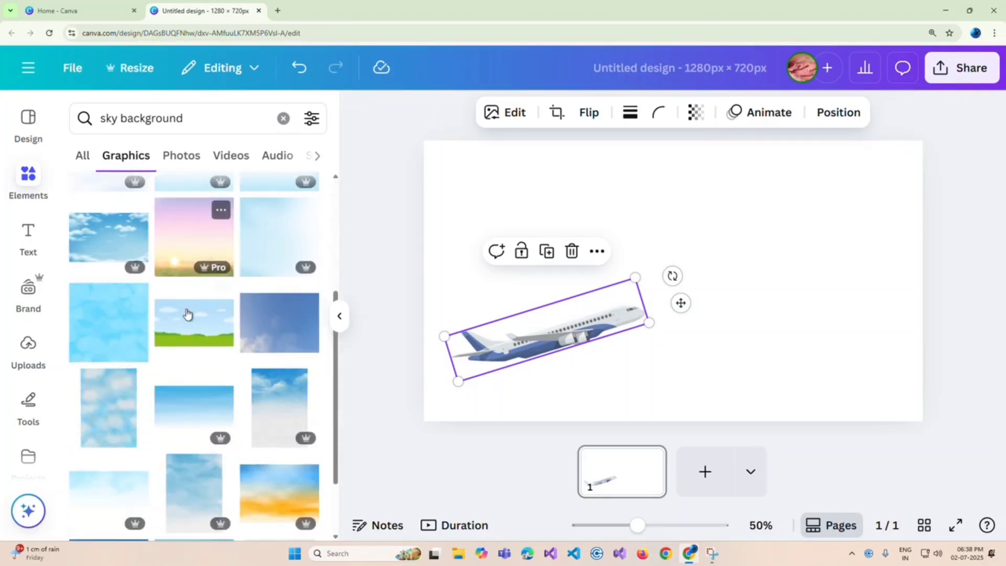
scroll(187, 314, down, 3)
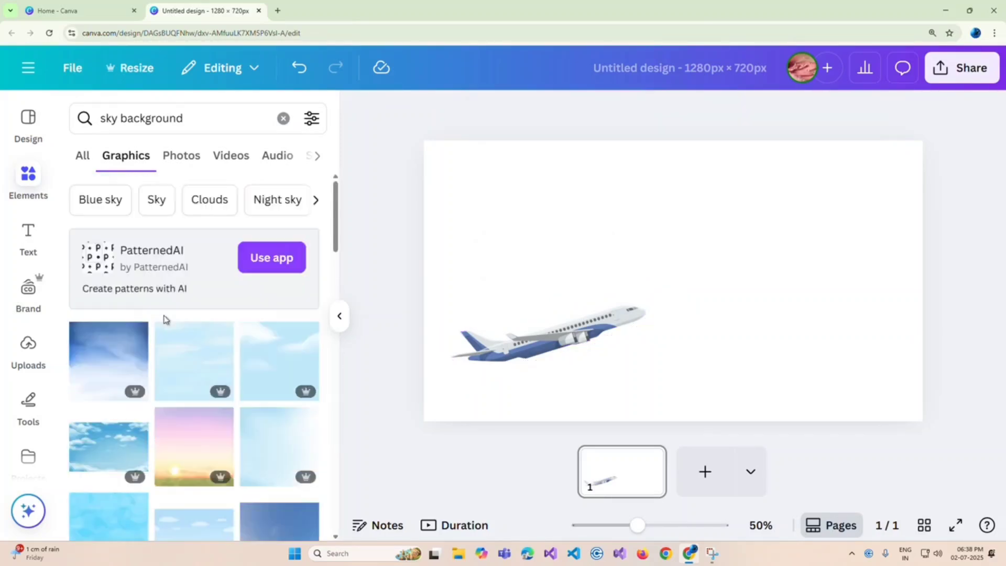
scroll(177, 370, down, 1)
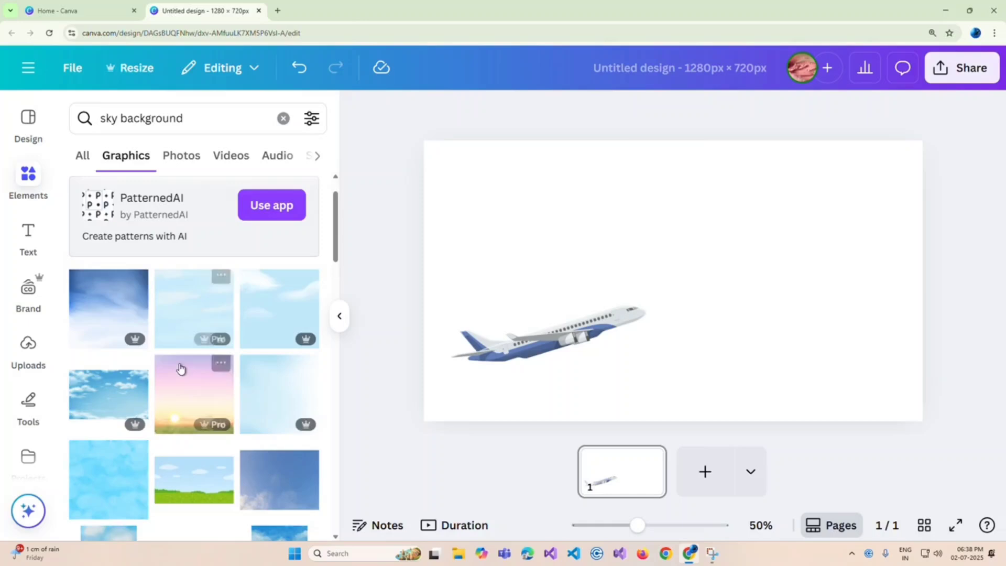
click(106, 495)
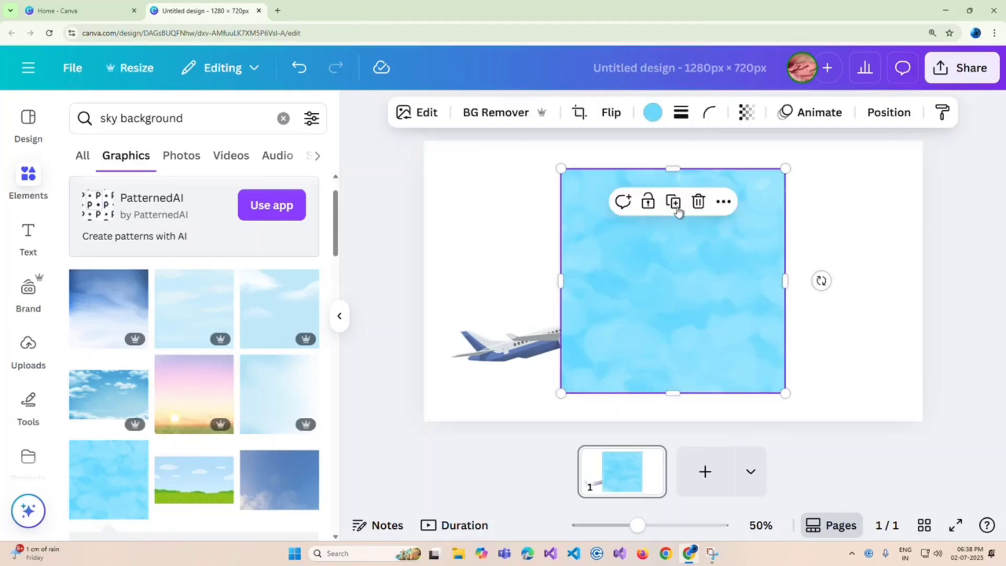
click(723, 202)
scroll(747, 455, down, 4)
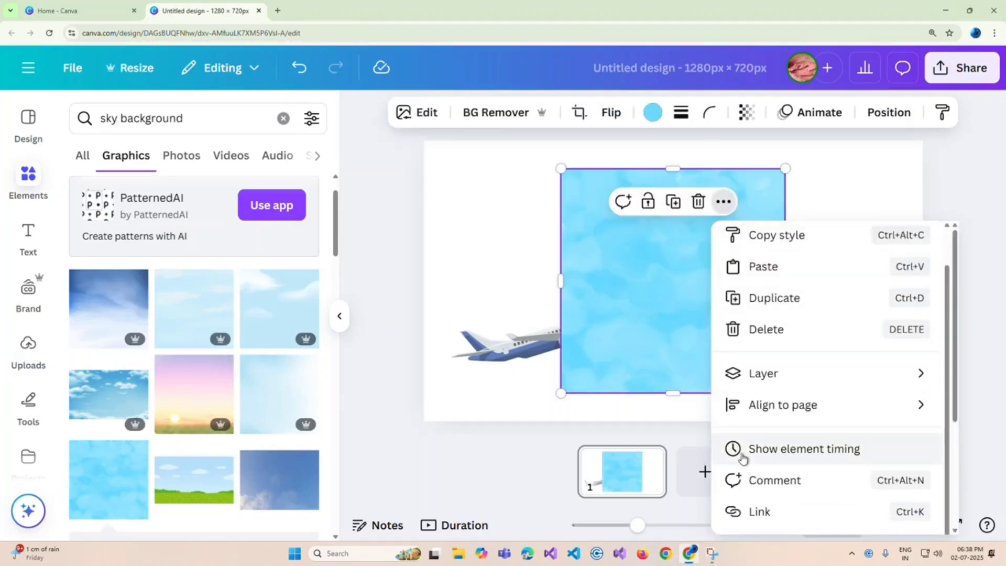
click(777, 452)
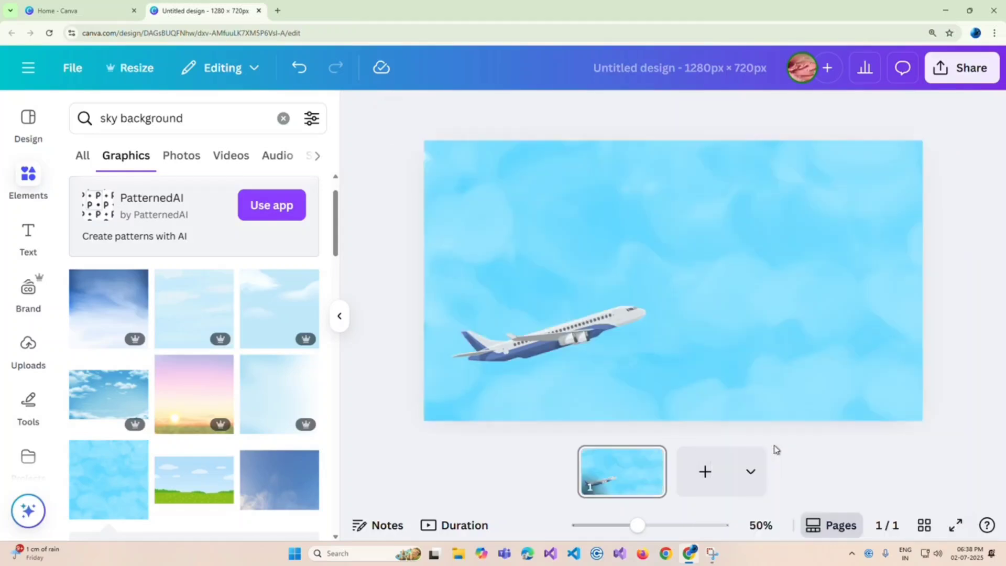
Step: Shift the plane slightly to the right on the sky background
click(572, 346)
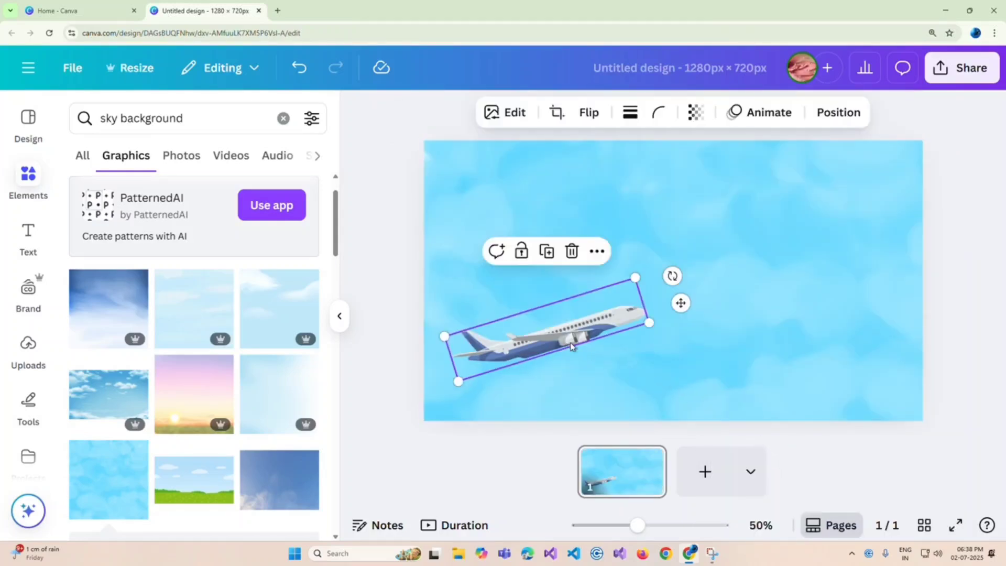
drag(571, 346, 586, 343)
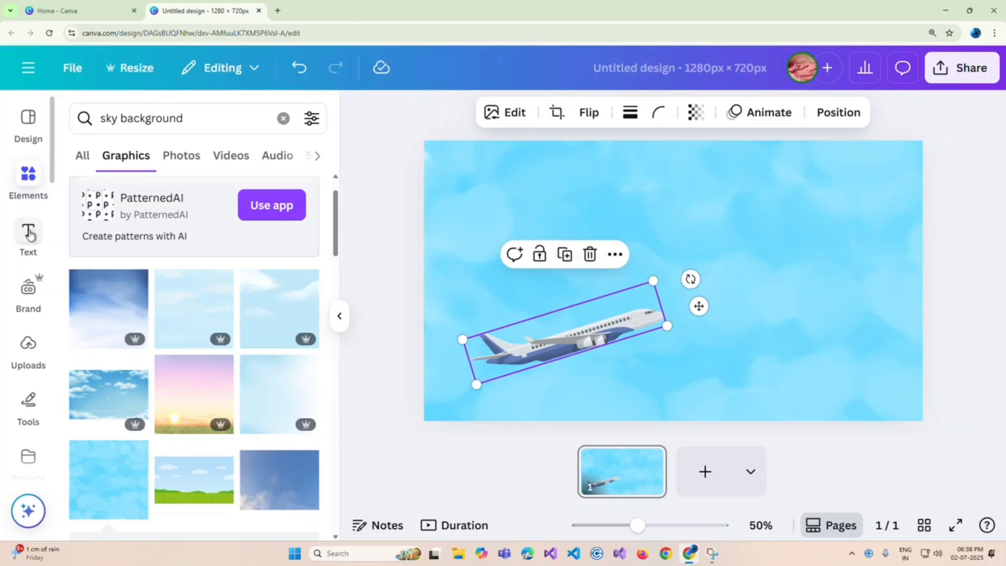
Step: Add a heading text box and position it above the plane in the upper middle of the page
click(29, 233)
click(152, 343)
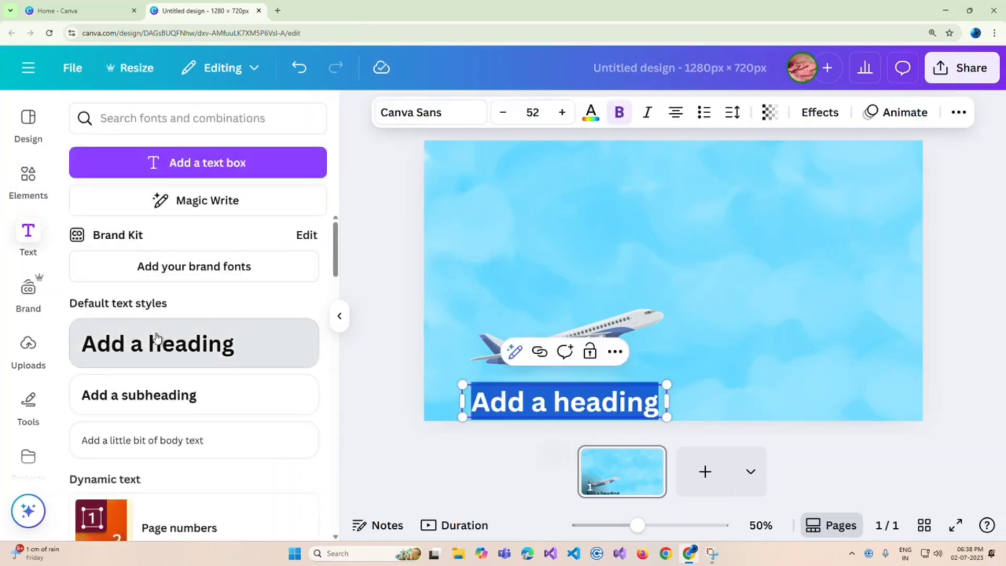
click(564, 408)
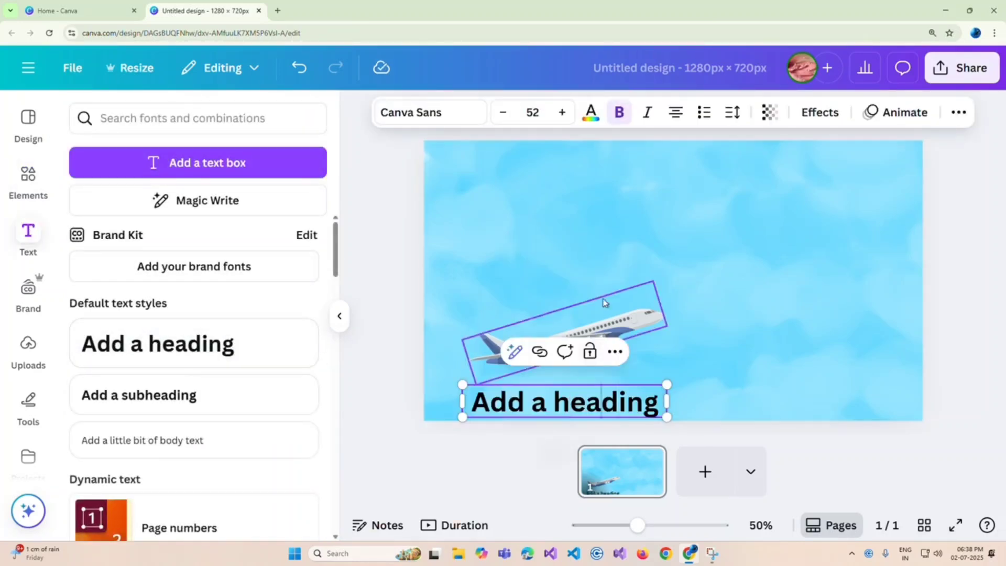
click(758, 360)
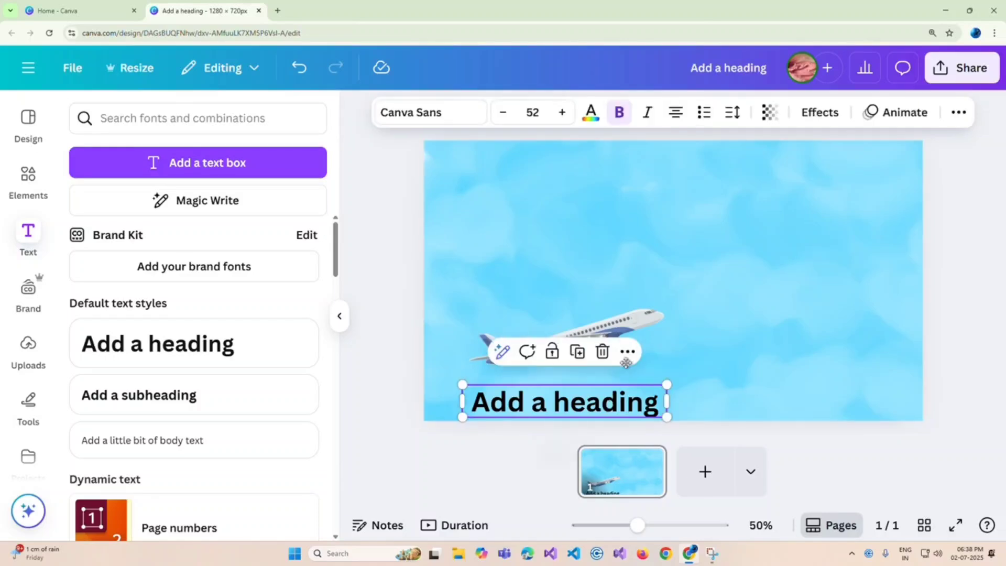
drag(608, 403, 711, 211)
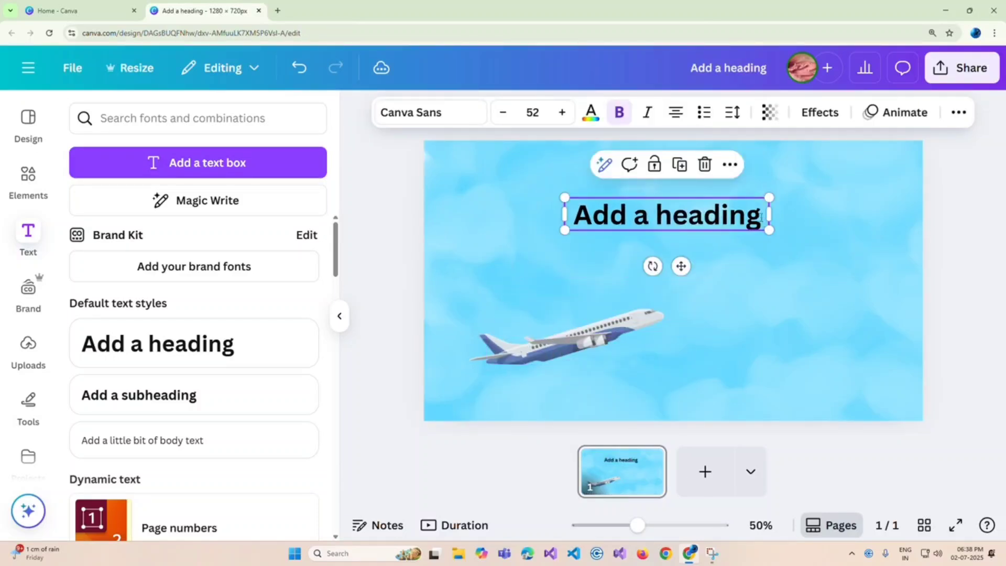
Step: Replace the heading's placeholder text with "HAPPY"
double_click(761, 216)
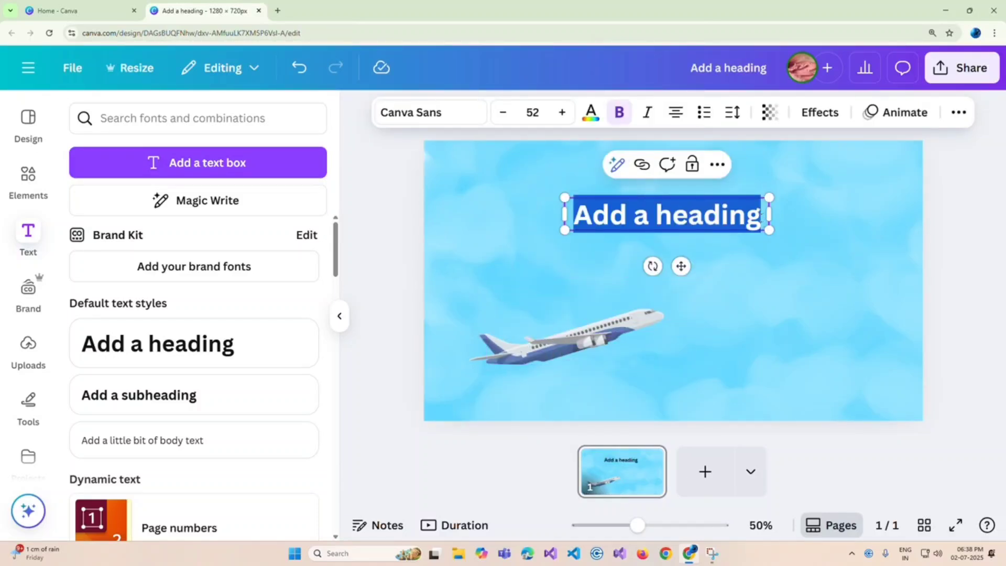
text(H)
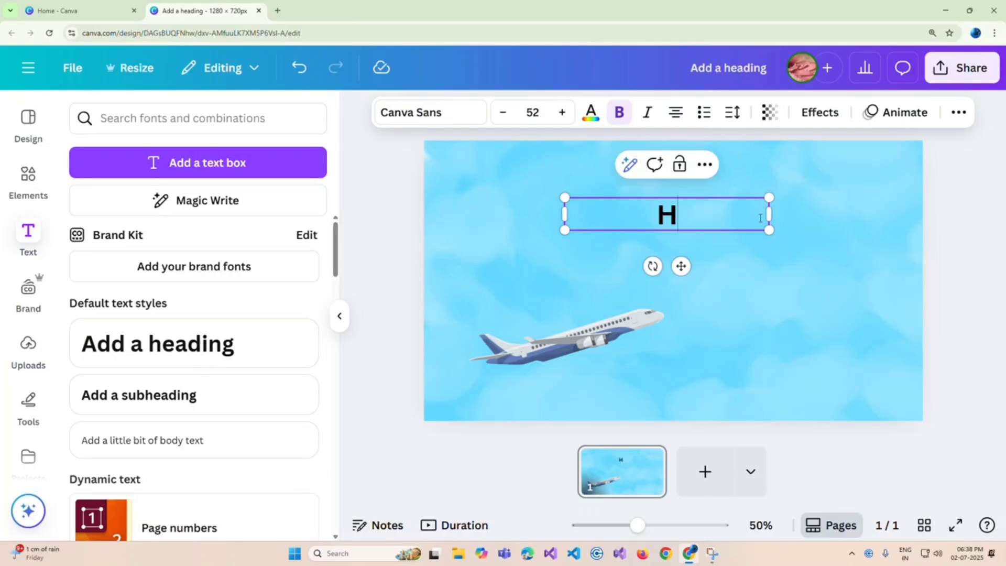
text(A)
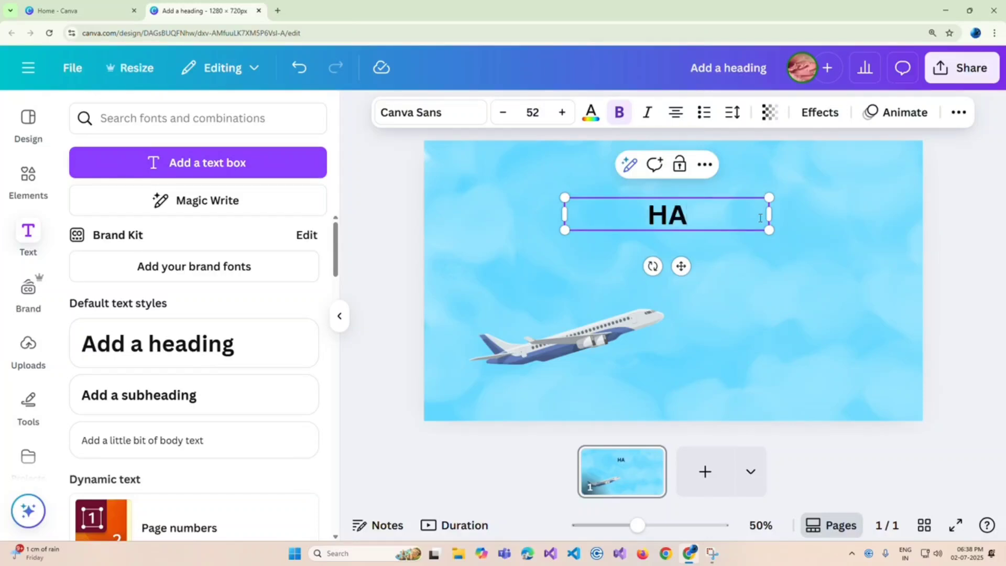
text(PPY)
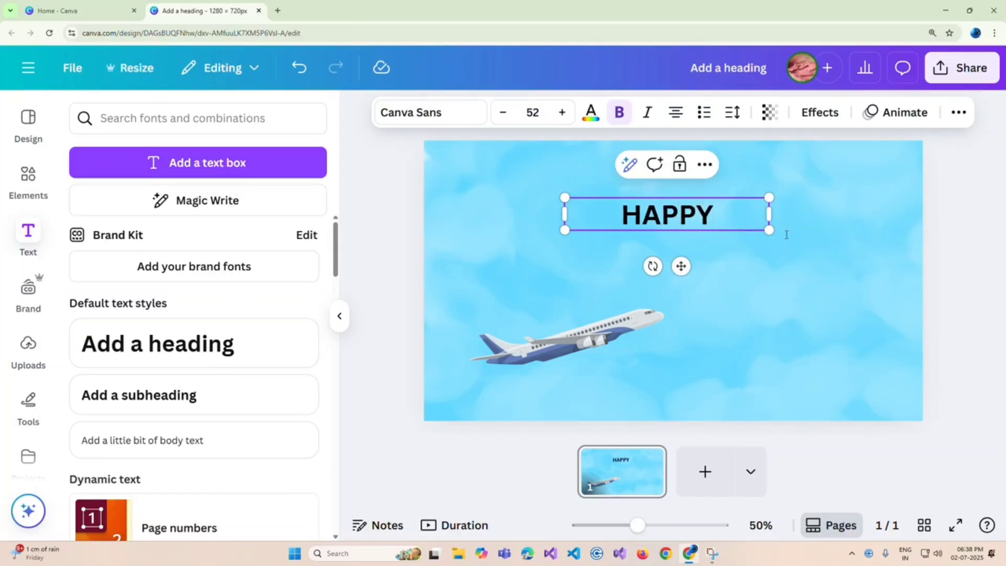
Step: Duplicate the "HAPPY" heading, place the copy below it slightly to the right, and change the copy's text to "JOURNEY"
click(886, 318)
click(710, 224)
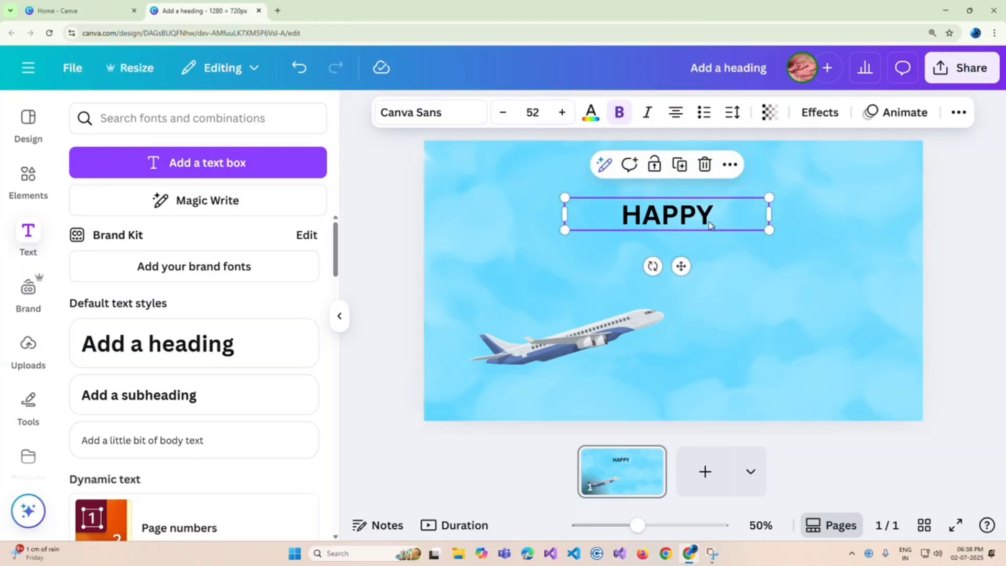
click(680, 164)
drag(682, 219, 748, 263)
double_click(784, 270)
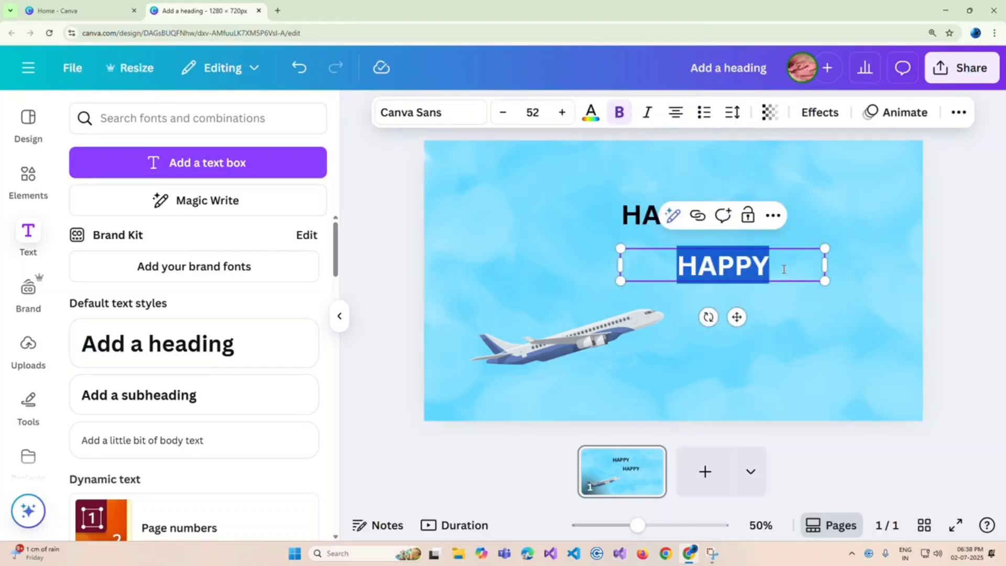
text(JO)
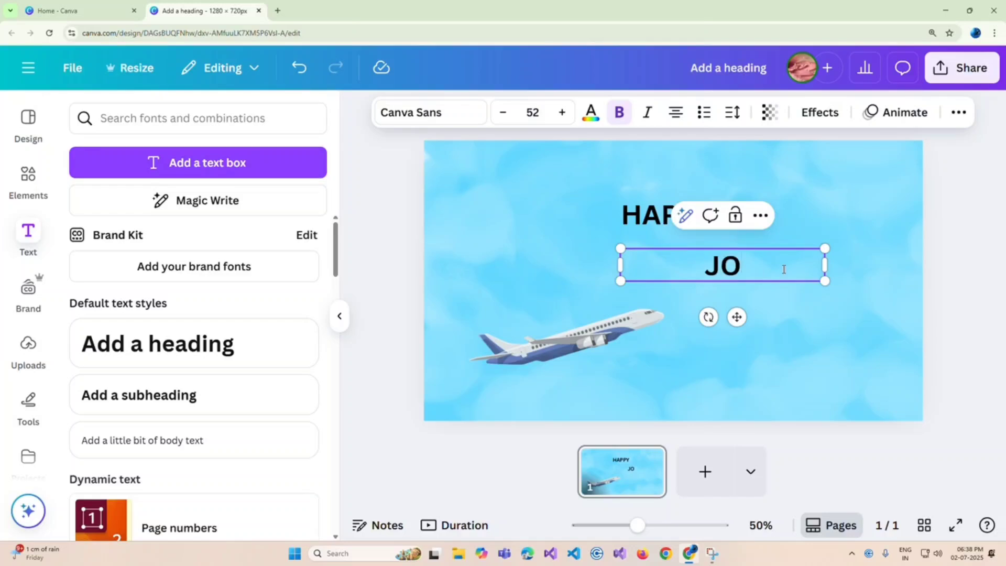
text(URNEY)
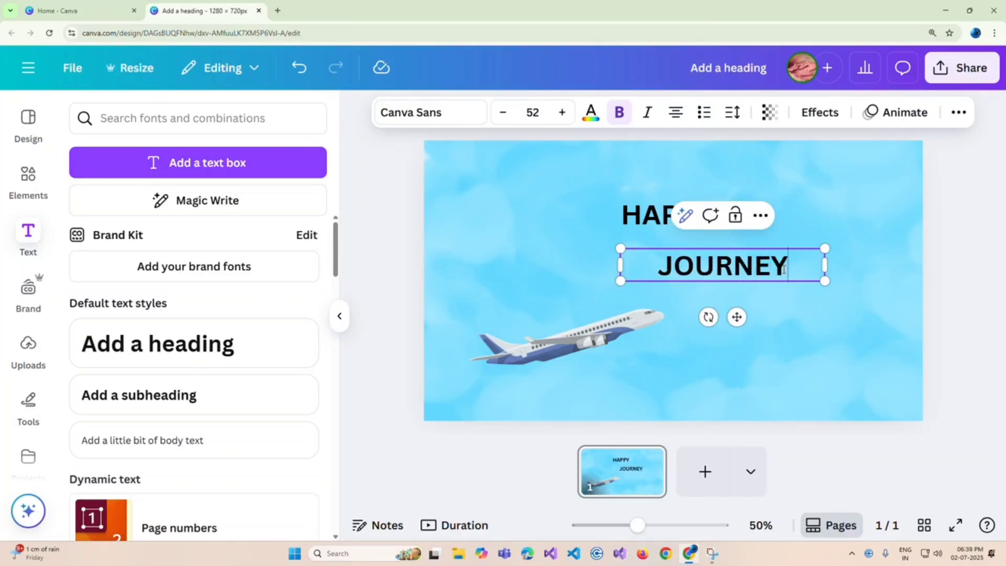
click(858, 311)
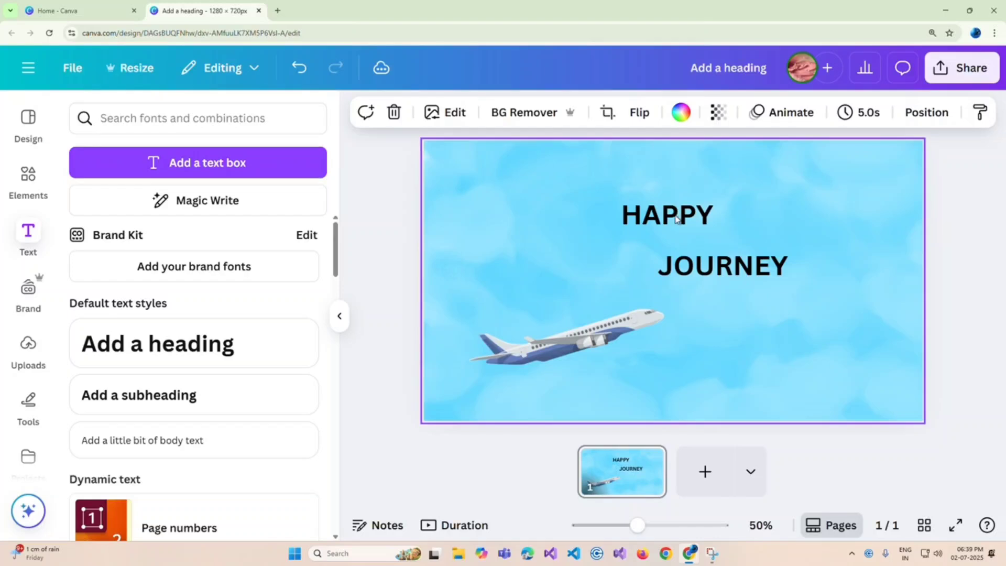
key(ctrl+z)
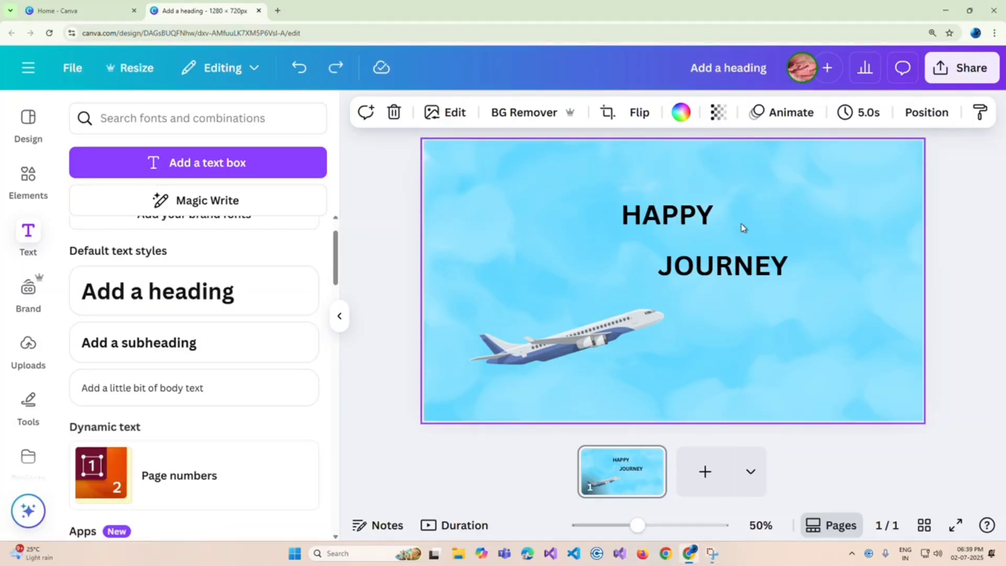
Step: Set the font of both the "HAPPY" and "JOURNEY" headings to Aprila
click(655, 204)
click(406, 115)
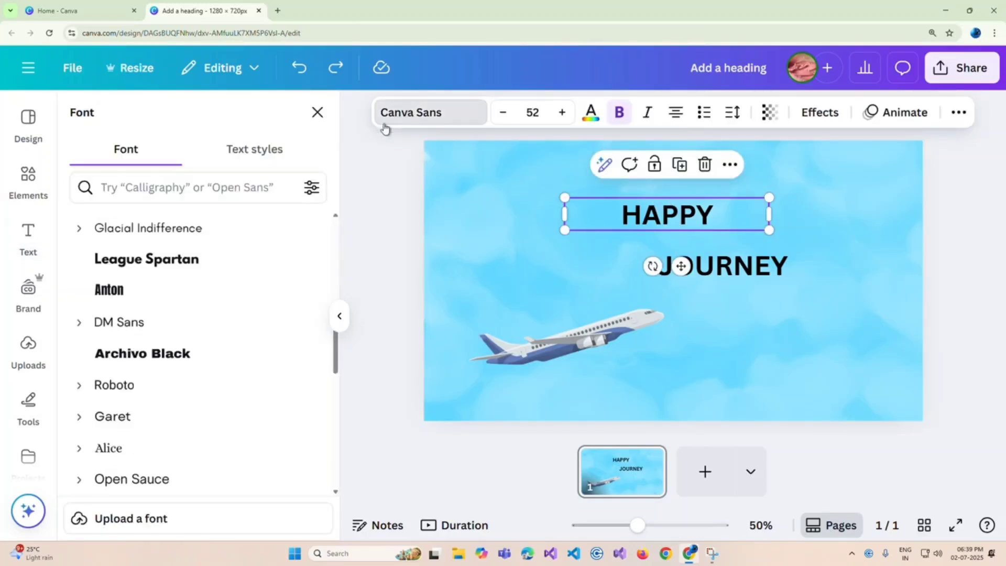
scroll(89, 317, up, 10)
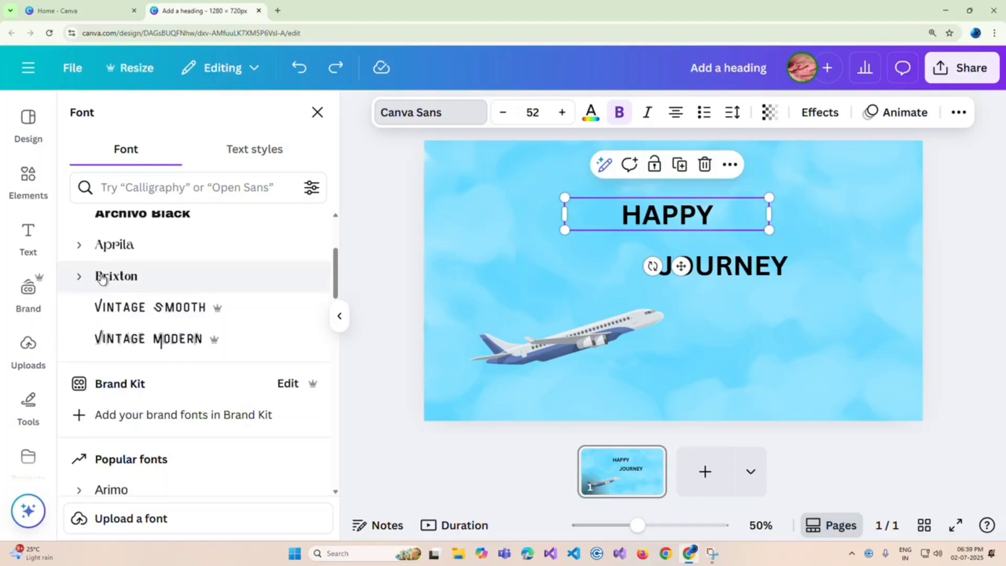
click(112, 245)
click(735, 274)
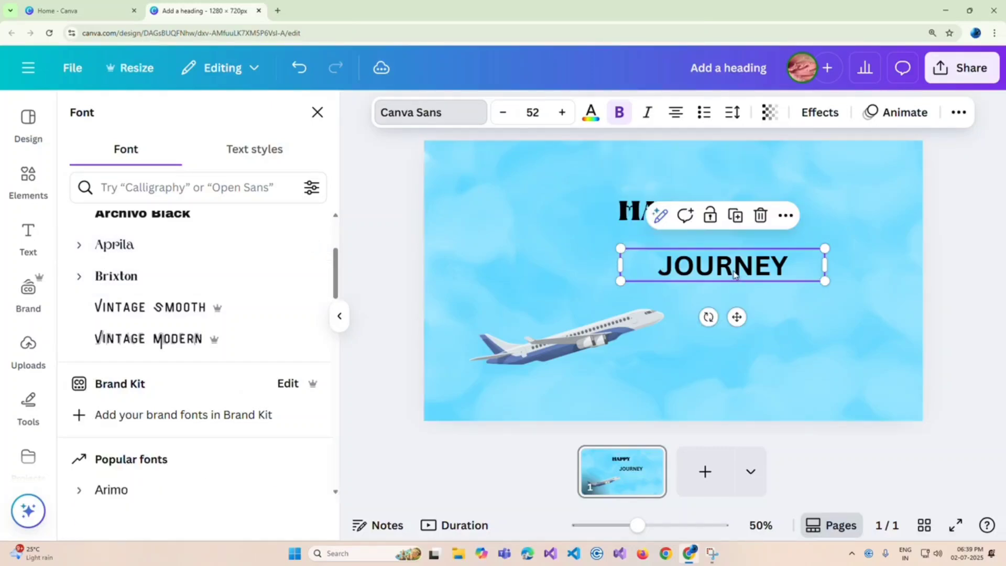
click(166, 239)
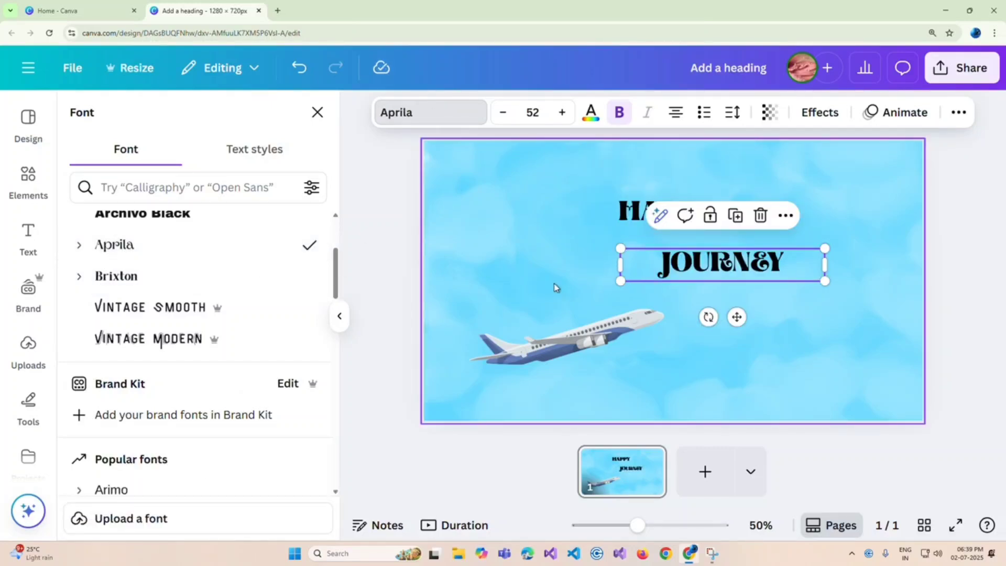
click(668, 253)
Step: Enlarge the "HAPPY" heading to a font size of about 117 and move it slightly up and to the left
click(666, 218)
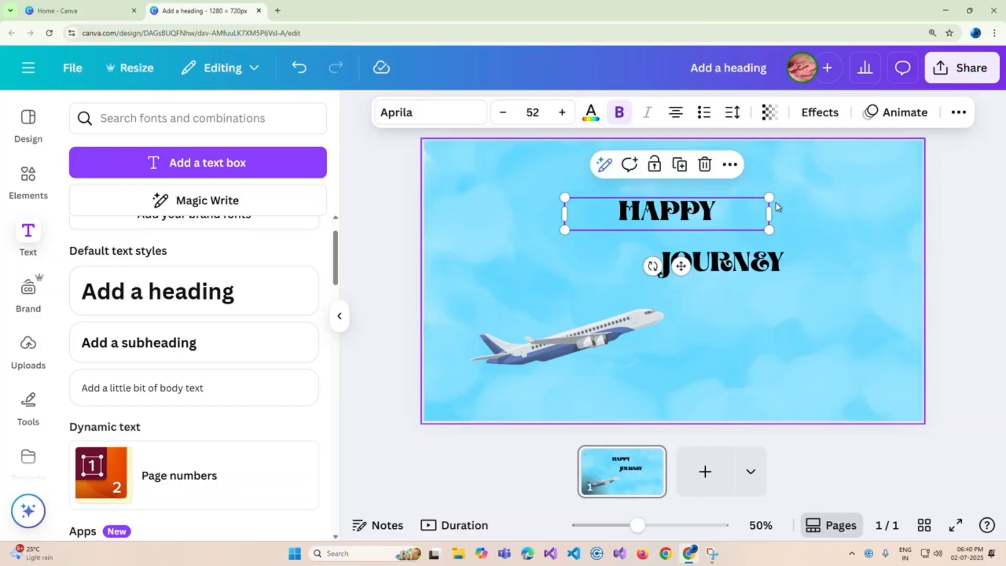
drag(769, 197, 922, 173)
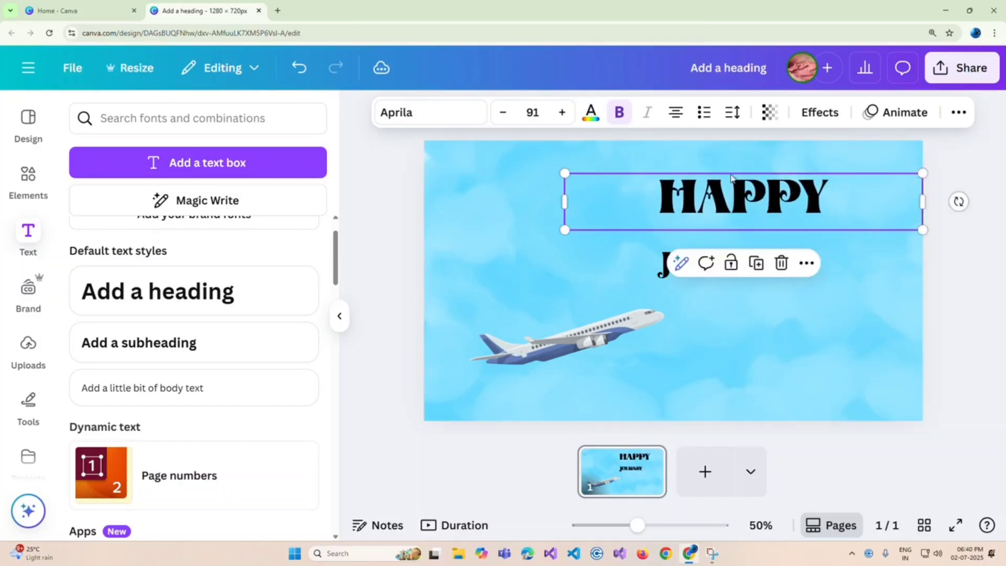
drag(565, 229, 462, 243)
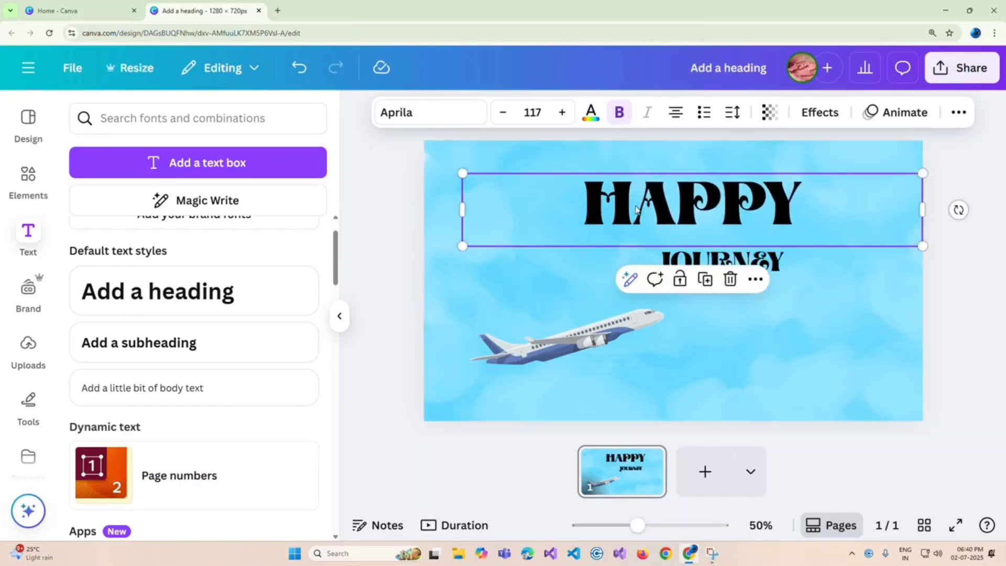
drag(670, 201, 620, 194)
Step: Enlarge the "JOURNEY" heading to a font size of about 104, keeping it below and to the right of "HAPPY"
click(741, 269)
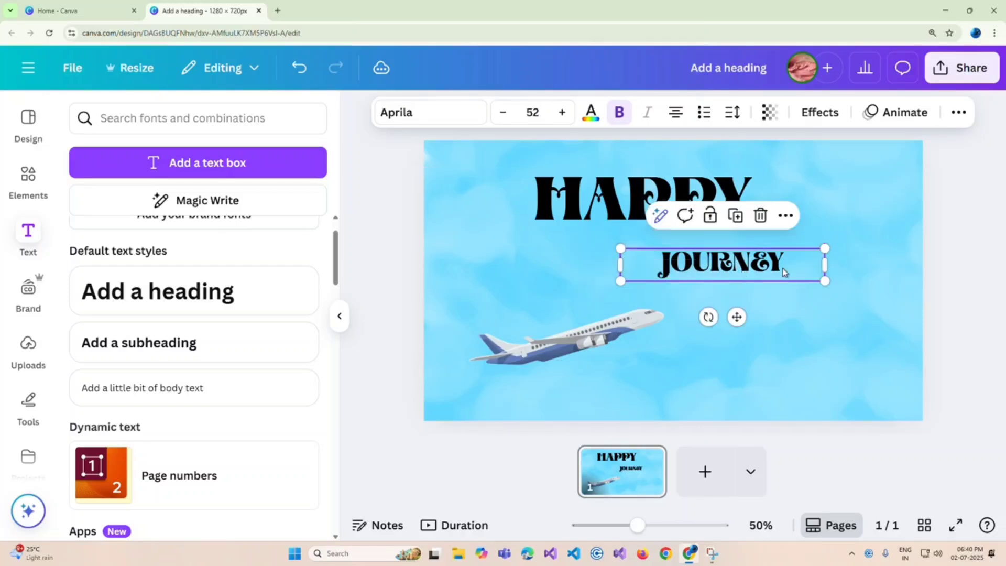
drag(825, 248, 981, 224)
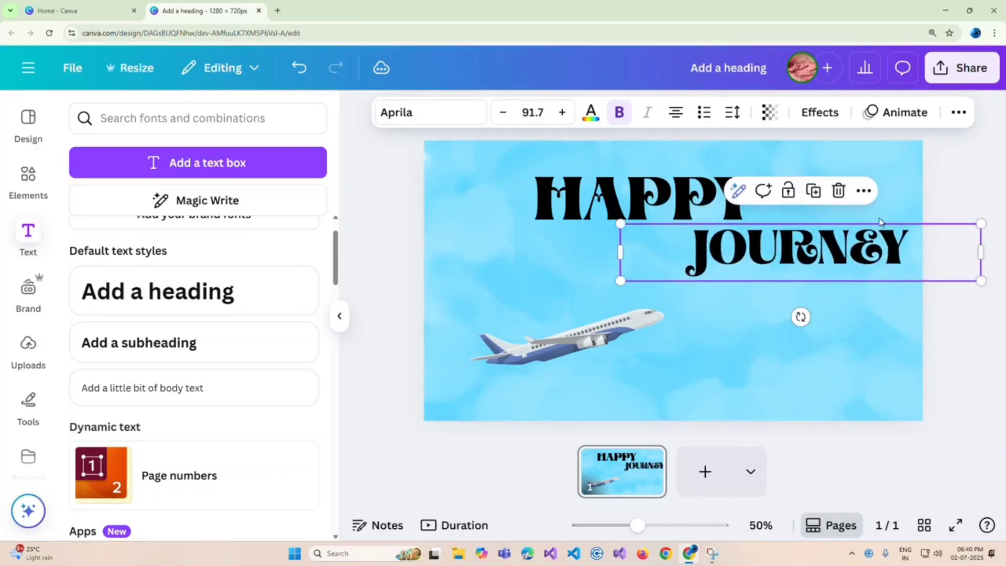
drag(620, 281, 573, 287)
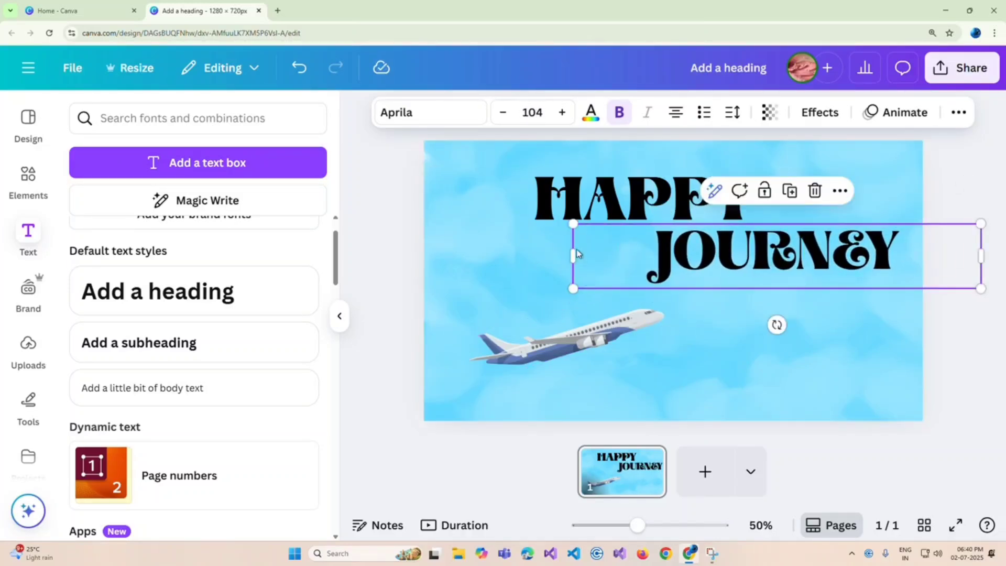
Step: Shift the "HAPPY" heading further left so the two words form a staggered title
click(603, 192)
drag(603, 191, 562, 191)
click(734, 322)
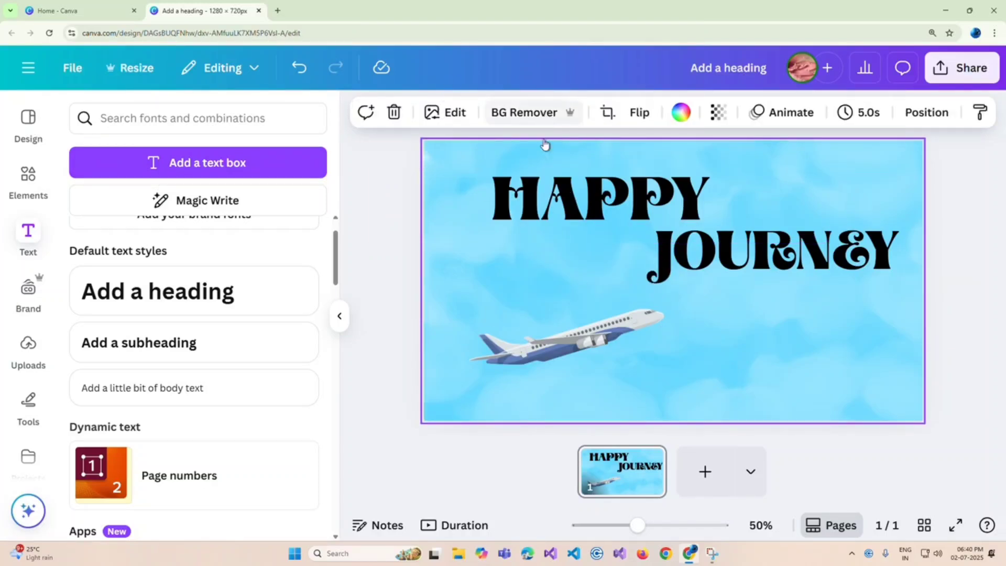
Step: Enlarge the plane, move it toward the page's lower-left corner, and rotate it to a slightly flatter climb
click(628, 303)
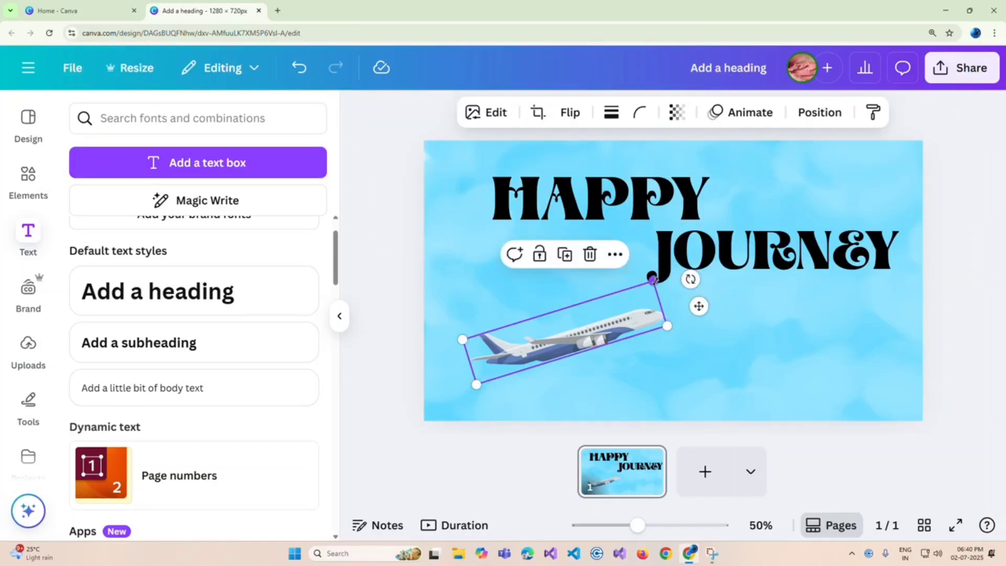
drag(654, 277, 696, 256)
drag(642, 335, 612, 360)
drag(708, 299, 714, 314)
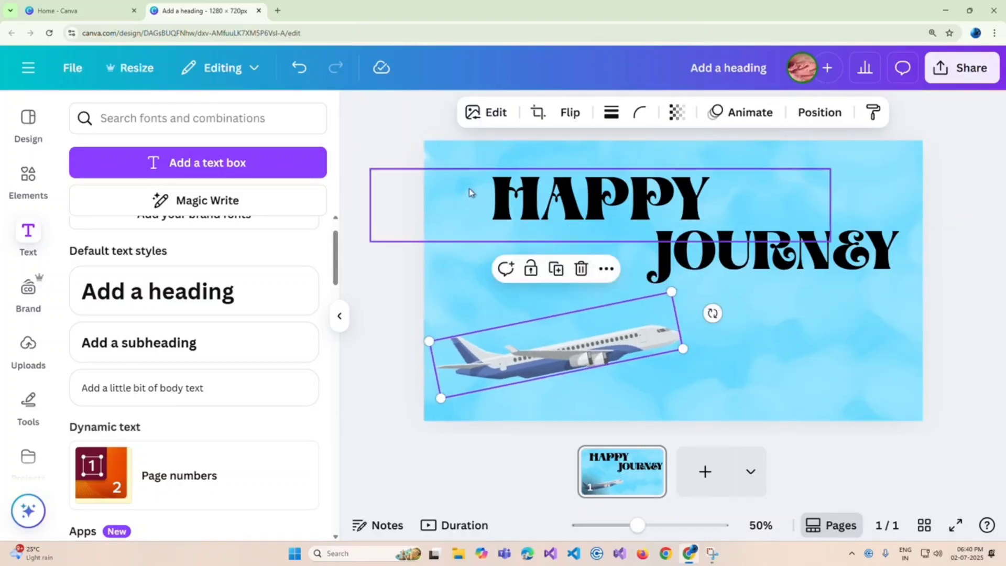
Step: Change the "HAPPY" text colour to medium grey and apply the change to all black text in the design
click(553, 184)
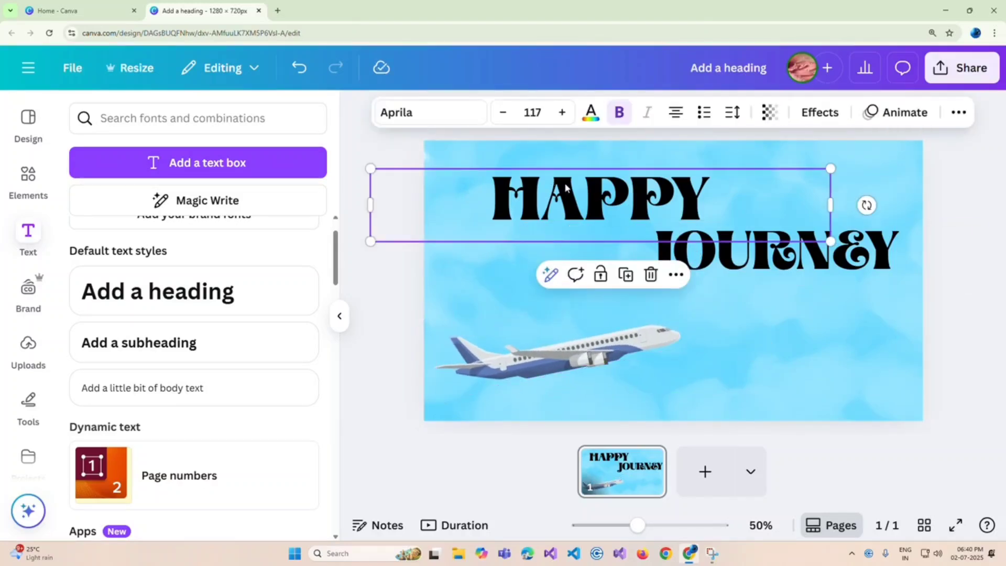
click(585, 120)
scroll(172, 409, down, 3)
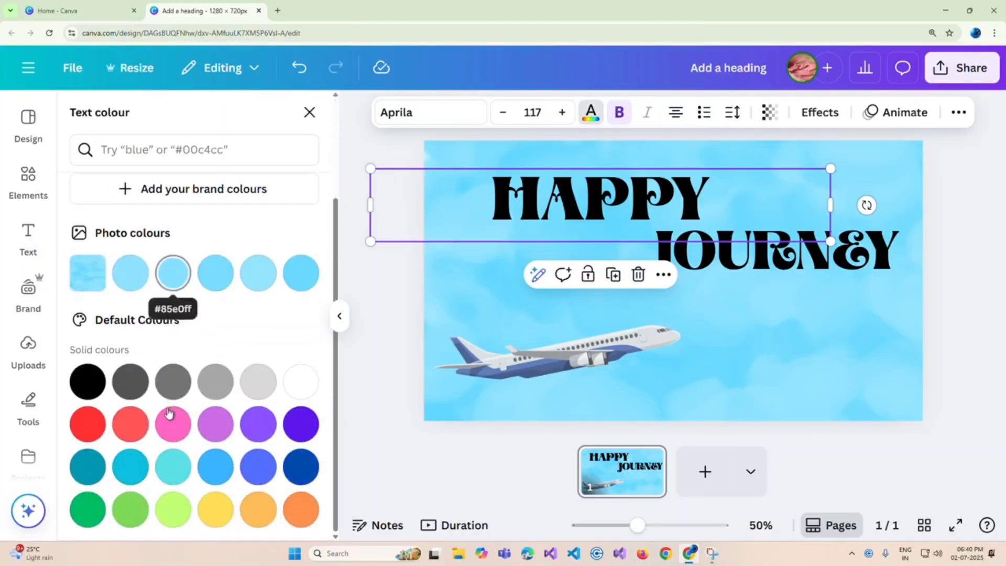
click(174, 382)
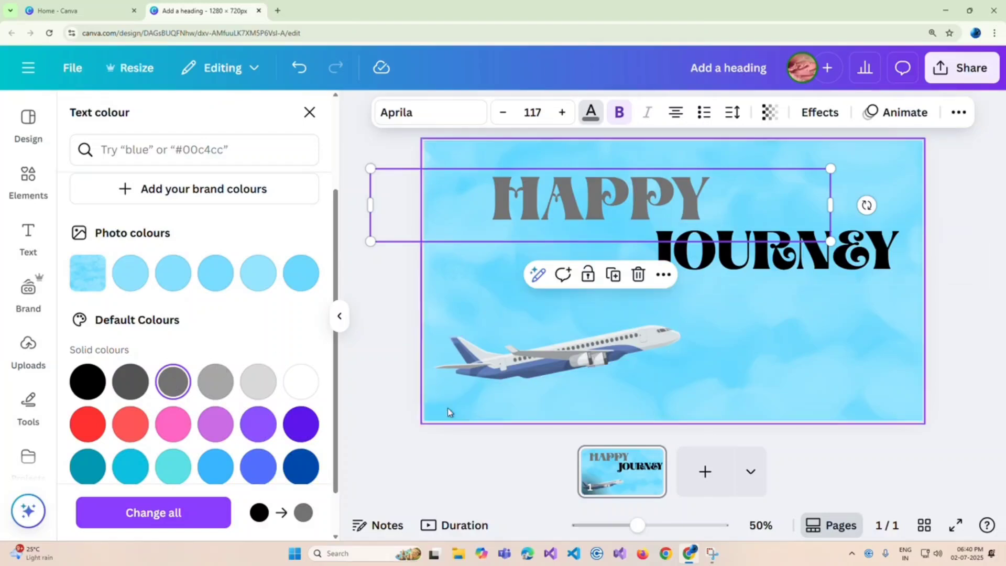
click(198, 523)
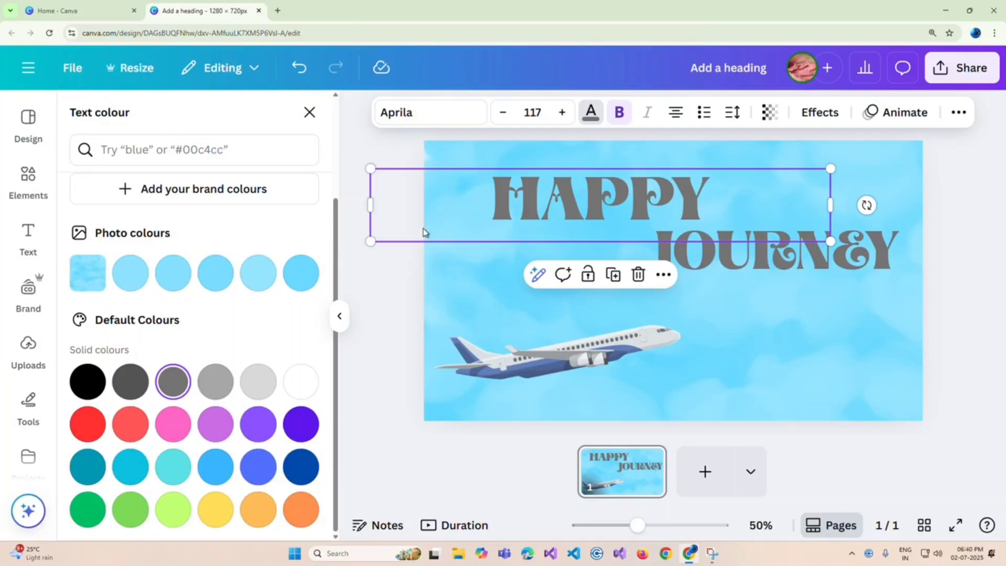
Step: Apply the Outline text effect to the "HAPPY" heading with a white outline colour
click(519, 183)
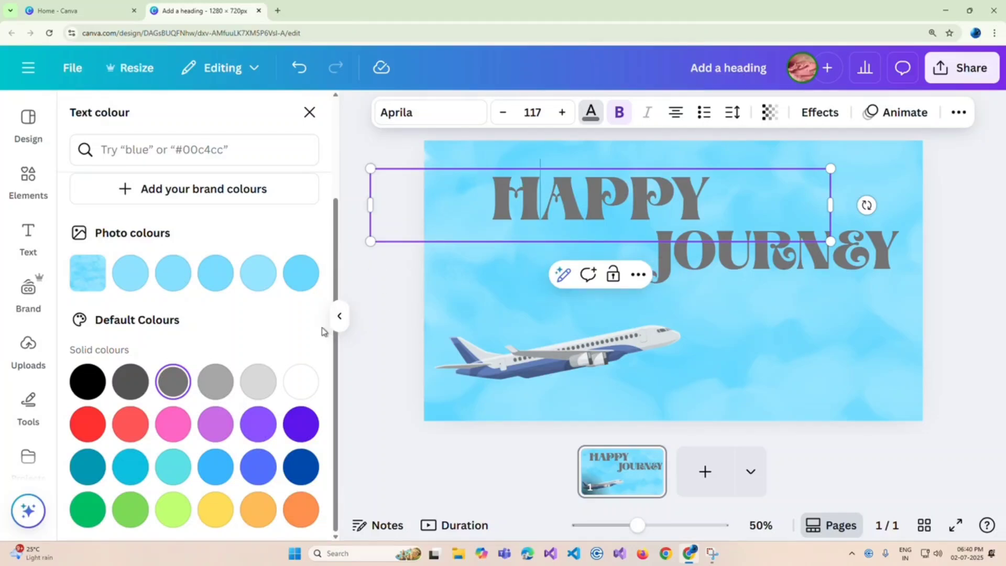
click(339, 317)
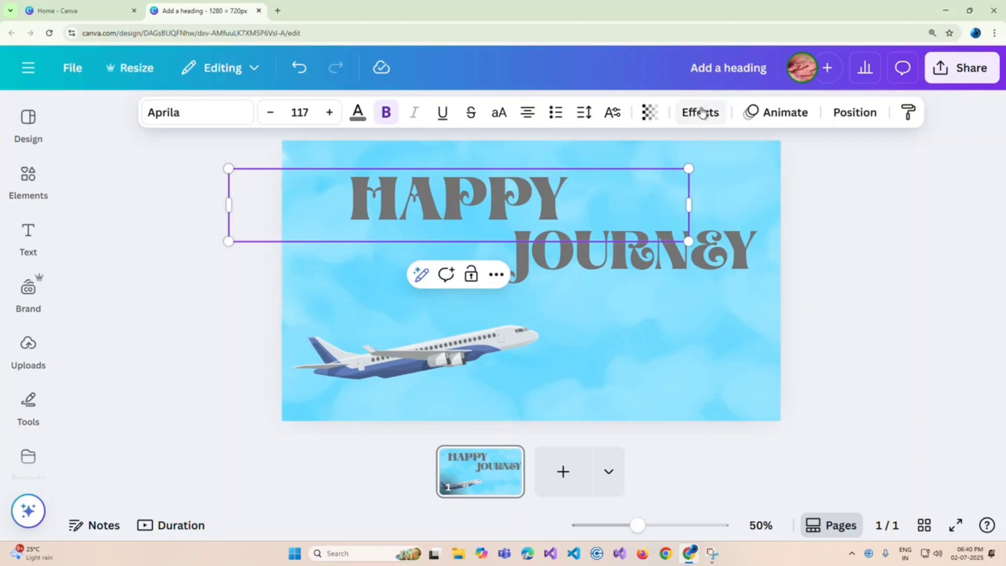
click(816, 191)
click(521, 197)
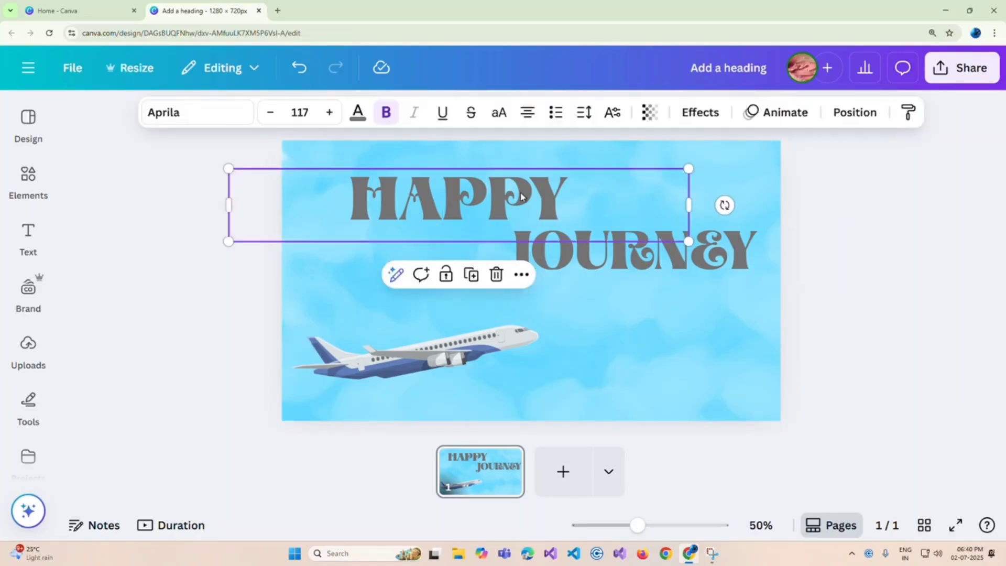
click(686, 122)
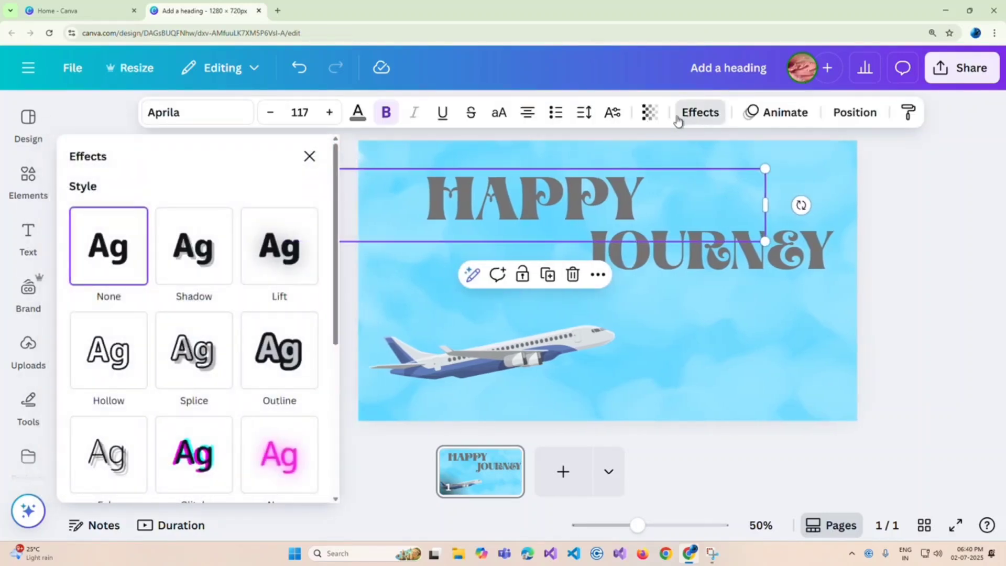
scroll(184, 353, down, 3)
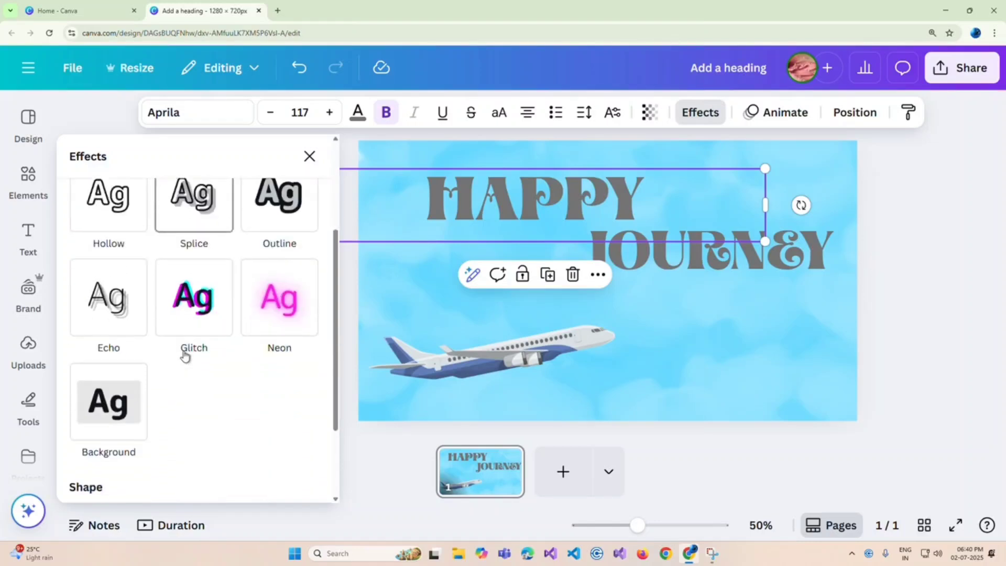
click(292, 203)
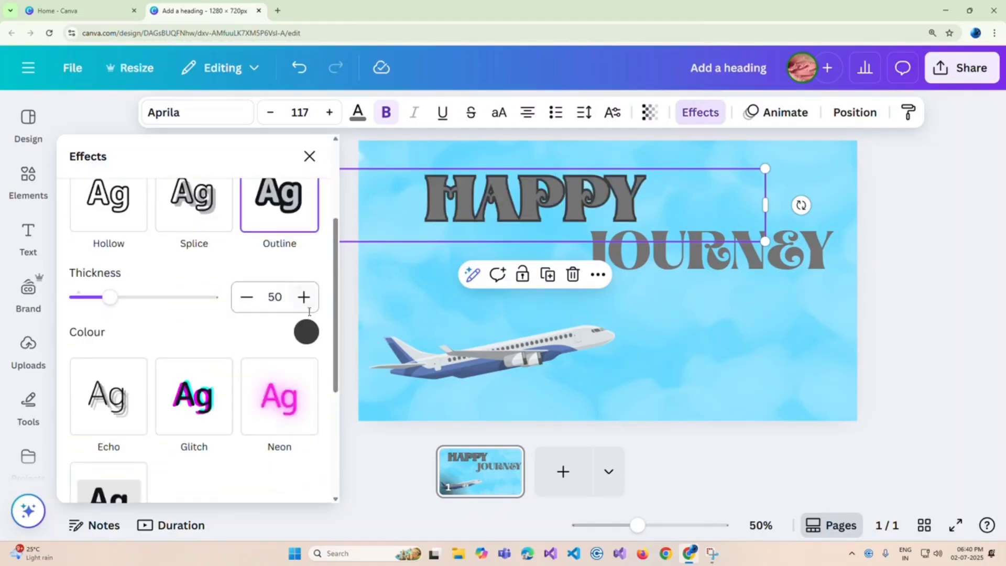
click(307, 331)
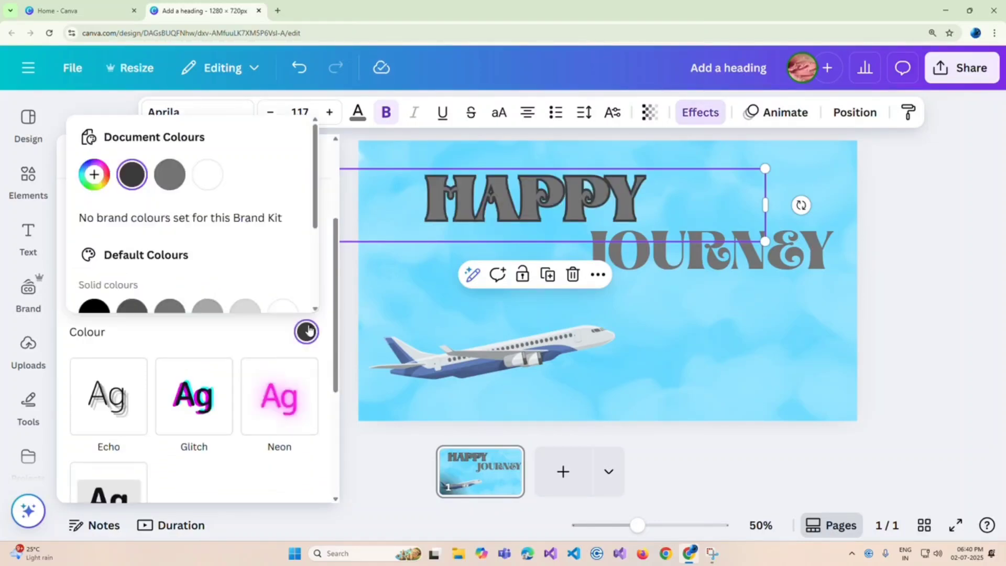
click(258, 307)
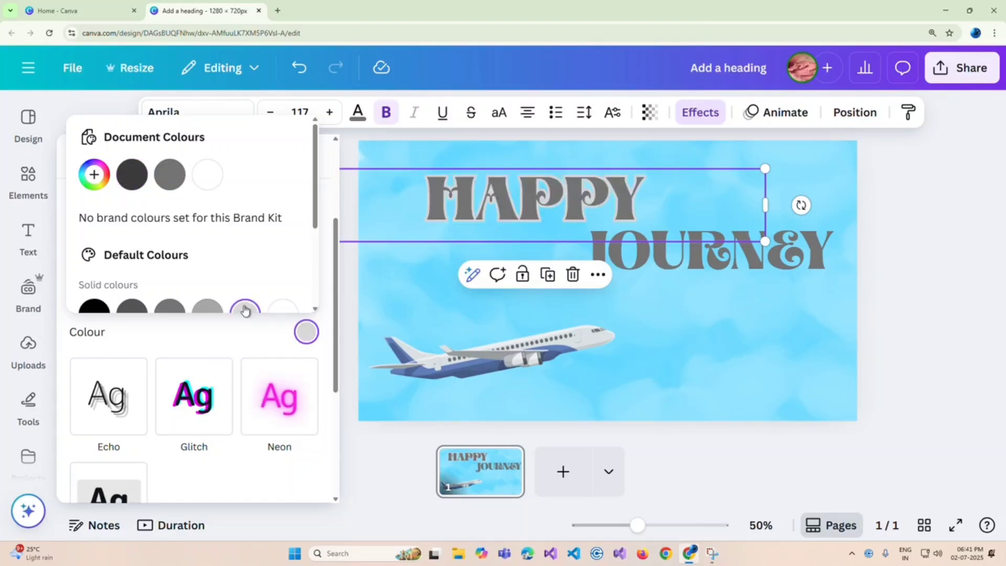
click(295, 311)
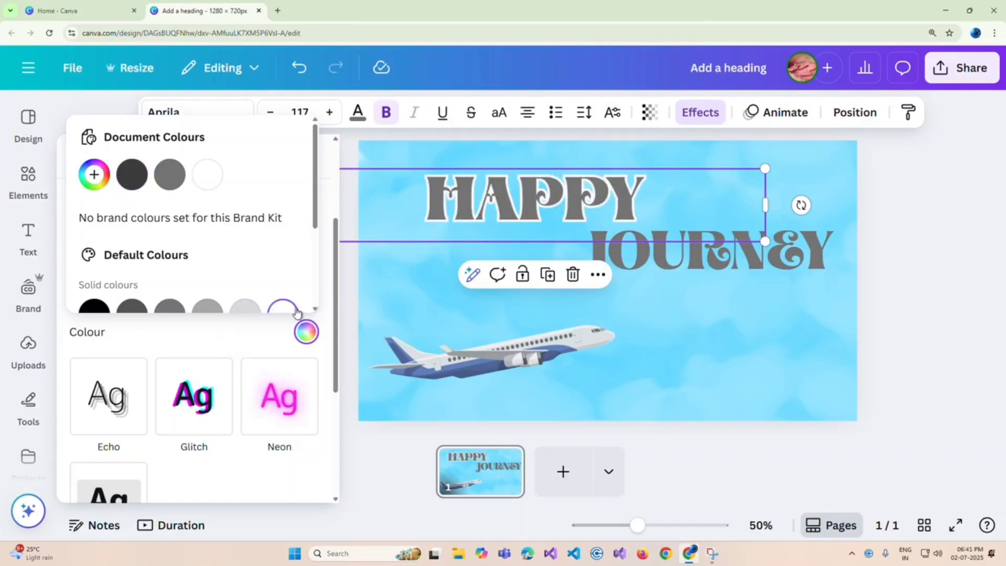
Step: Apply the Outline text effect with a white outline colour to the "JOURNEY" heading
click(629, 262)
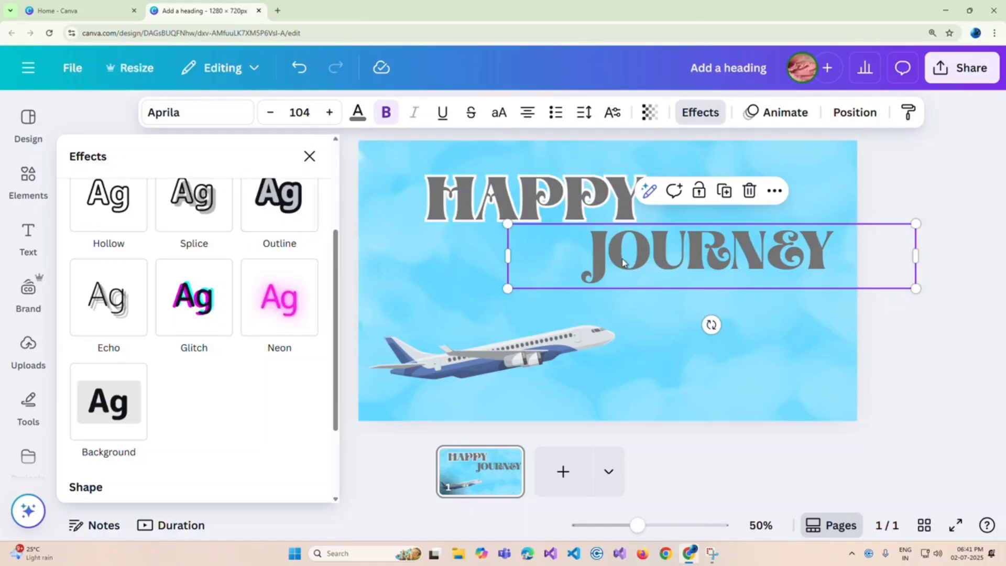
click(294, 204)
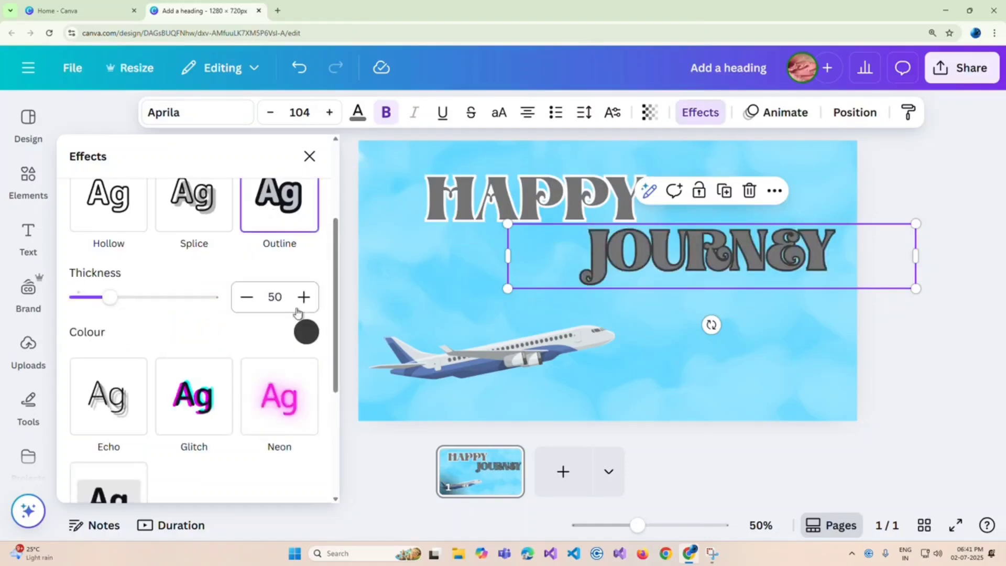
click(306, 333)
click(283, 310)
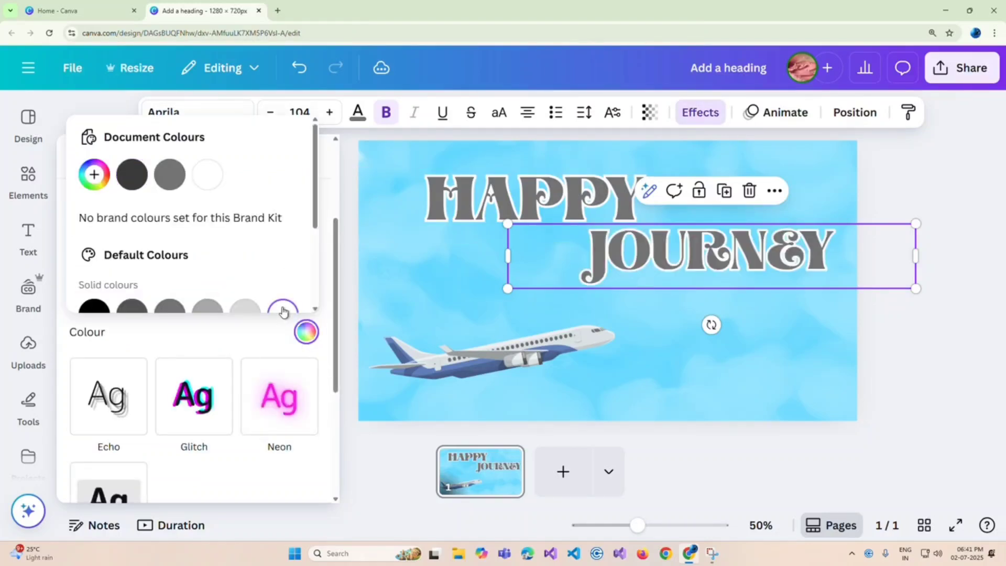
Step: Apply the Drift animation to the plane
click(464, 208)
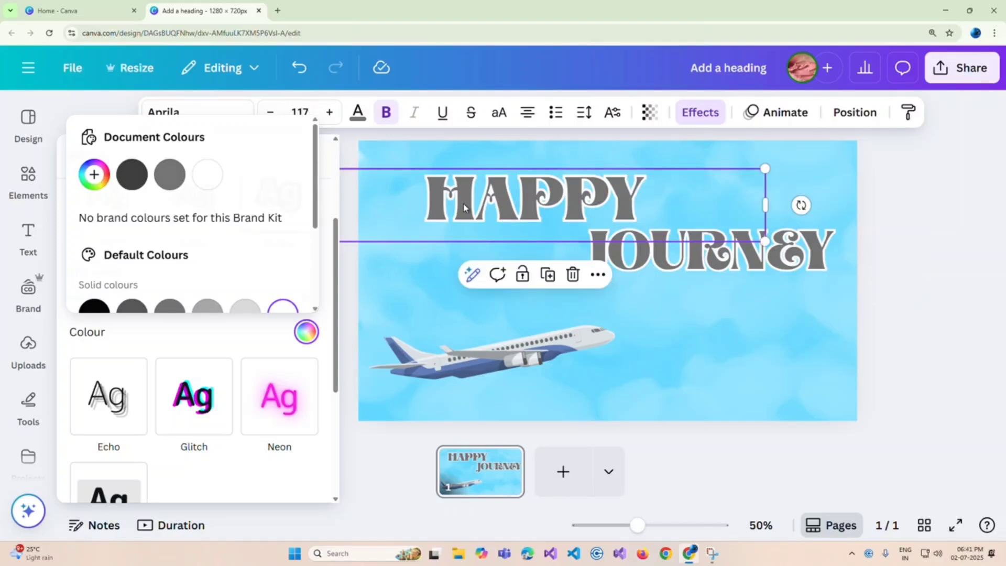
key(Escape)
key(Escape)
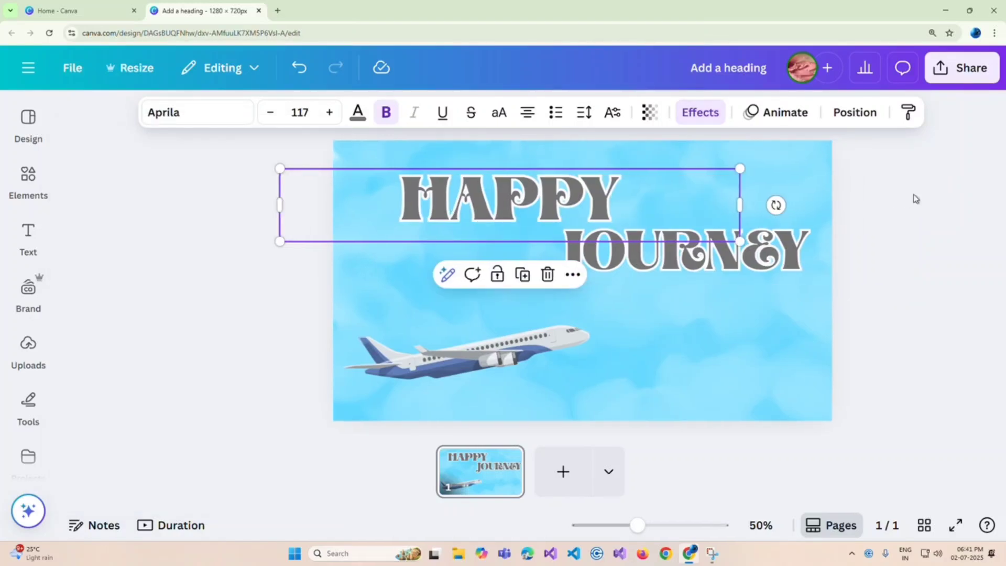
click(650, 334)
click(460, 314)
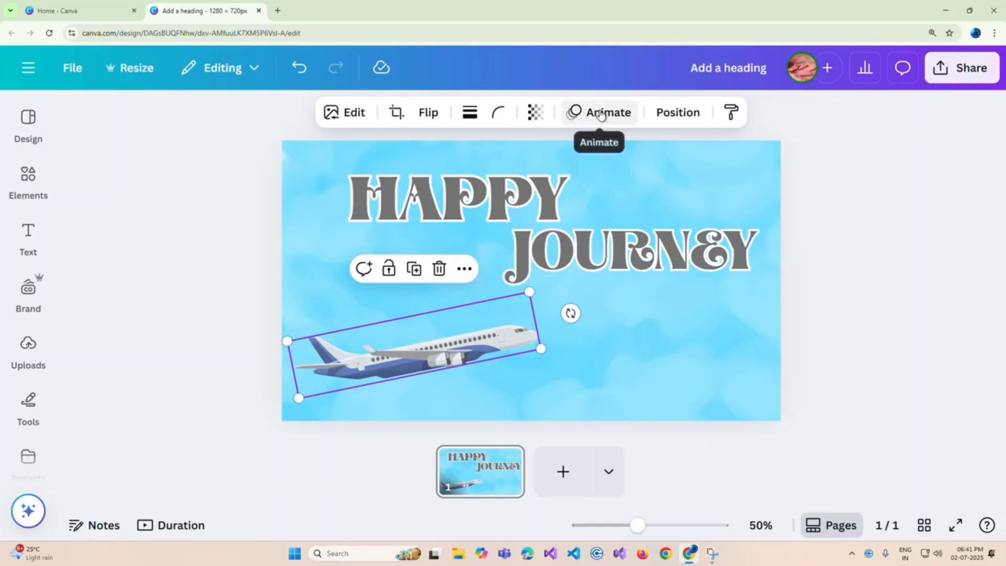
click(600, 113)
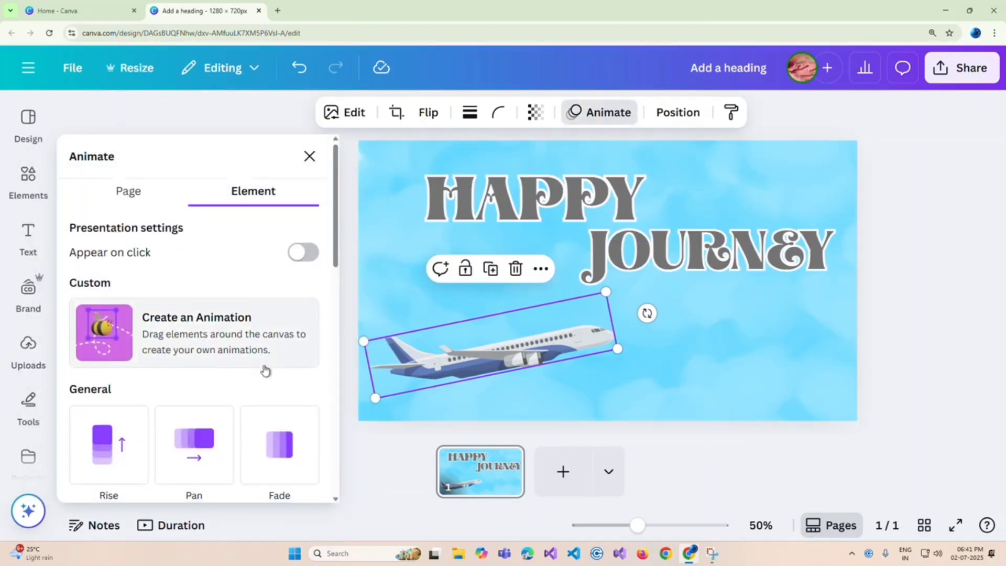
scroll(265, 367, down, 8)
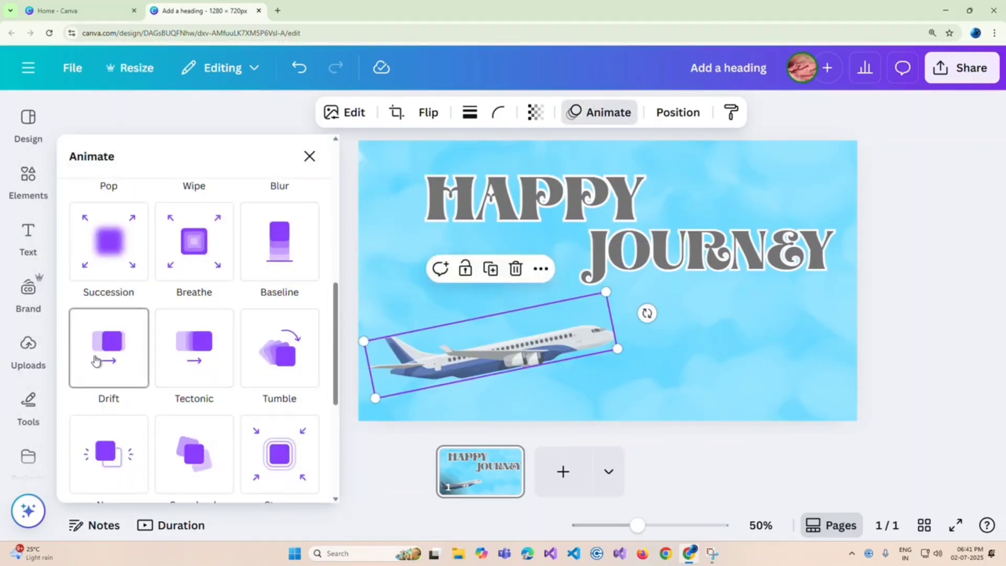
click(102, 345)
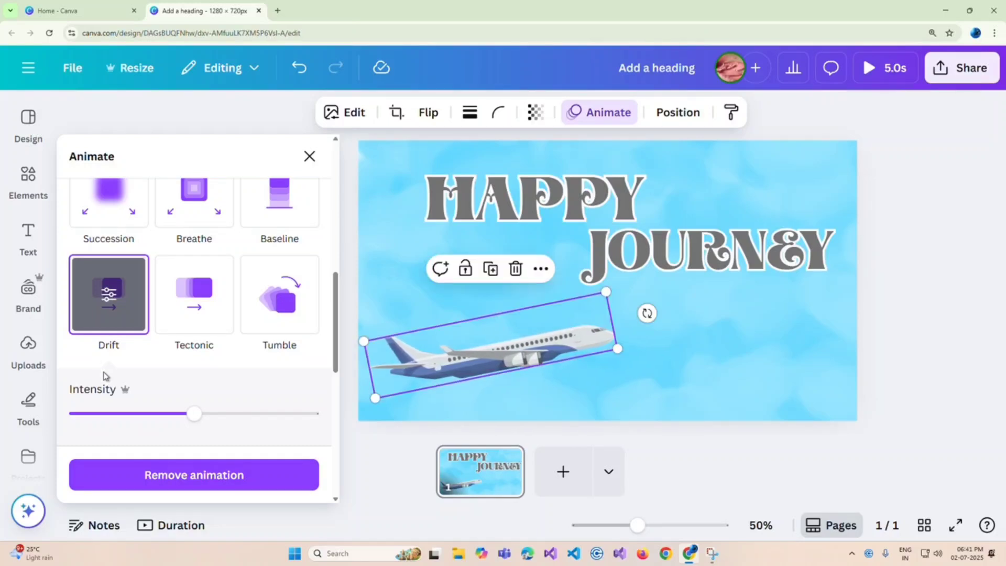
Step: Reduce the intensity of the plane's Drift animation to the minimum, with the movement directed rightward
drag(194, 413, 59, 414)
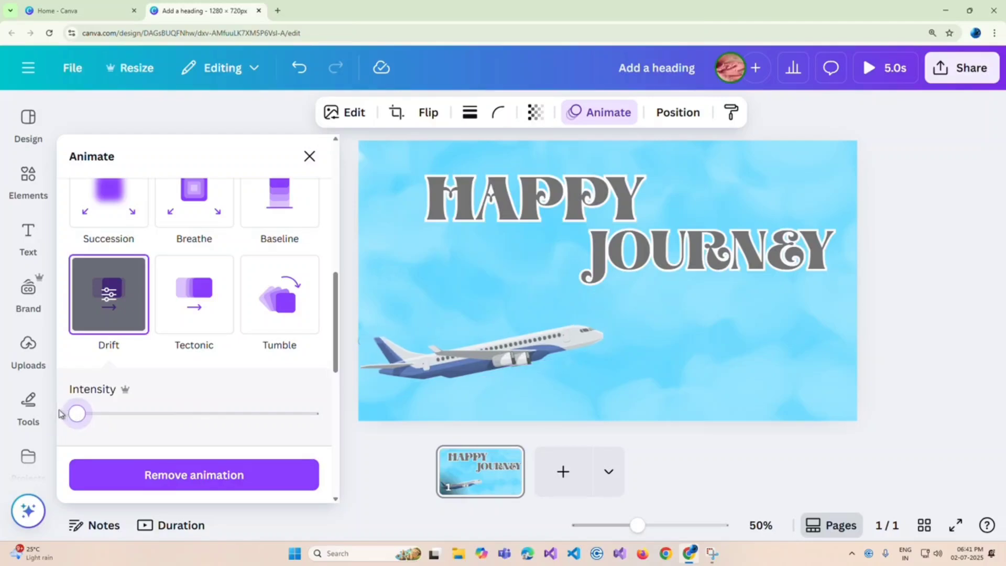
scroll(103, 306, down, 2)
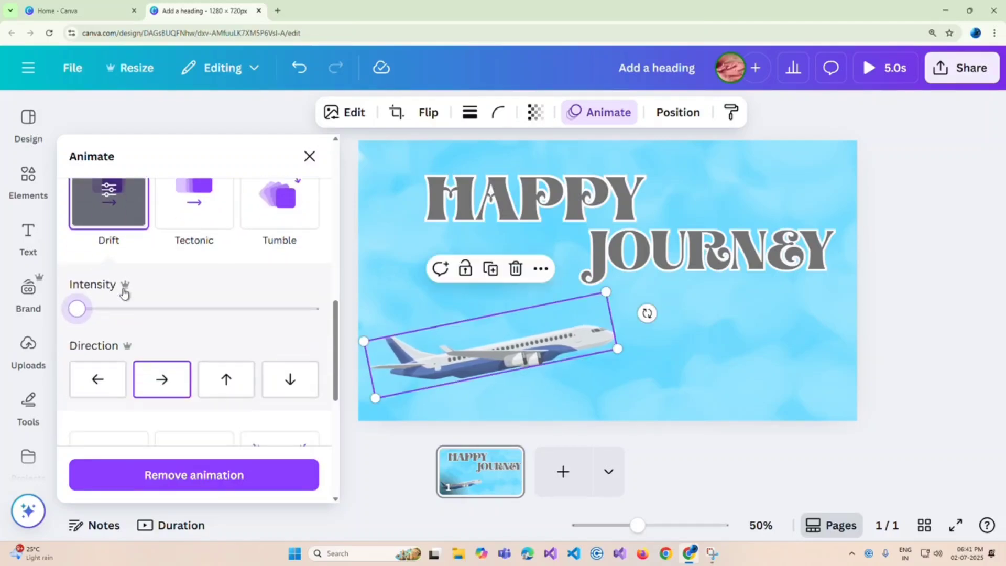
click(121, 213)
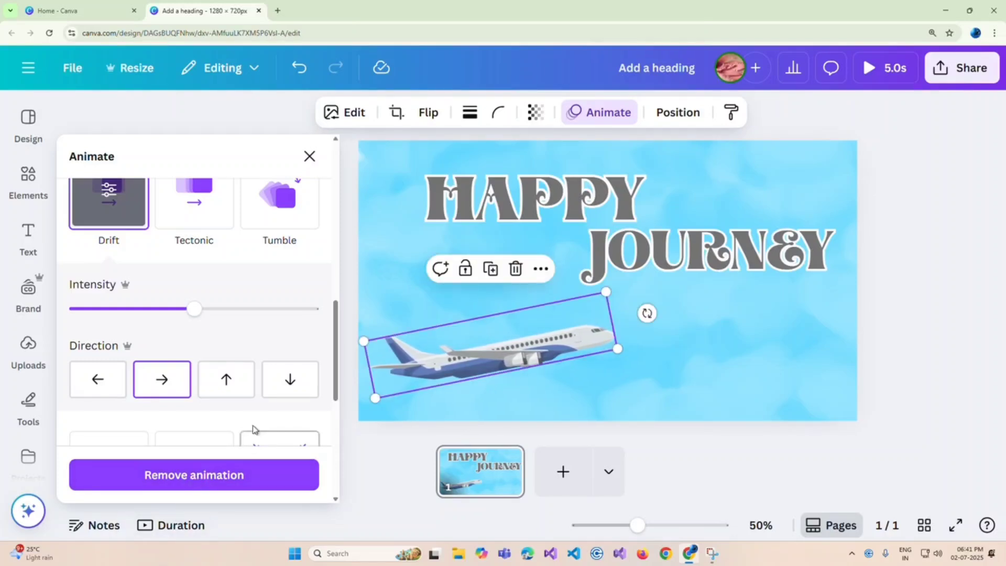
drag(196, 310, 56, 325)
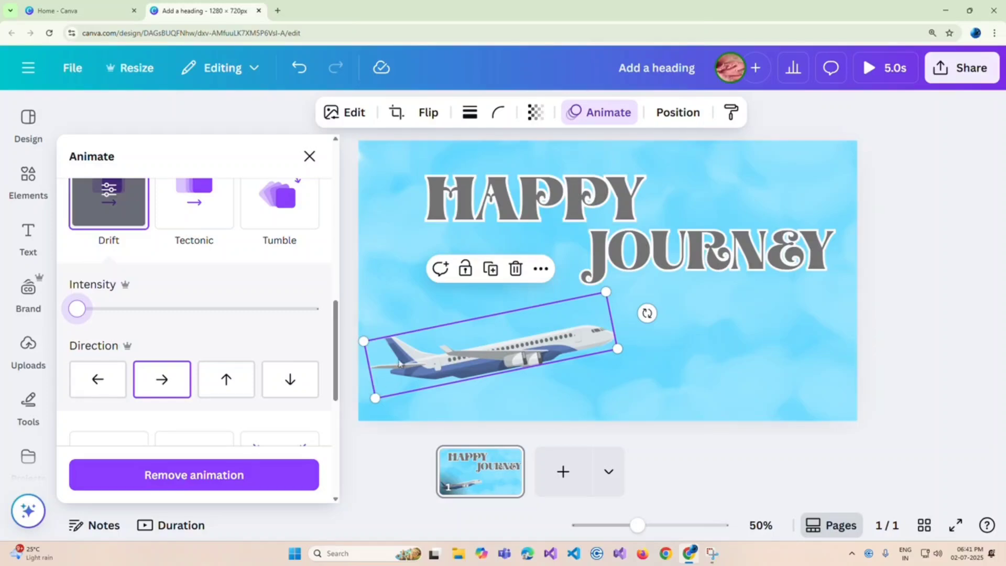
Step: Apply the Pan animation to the "HAPPY" heading and set its speed to the minimum
click(518, 215)
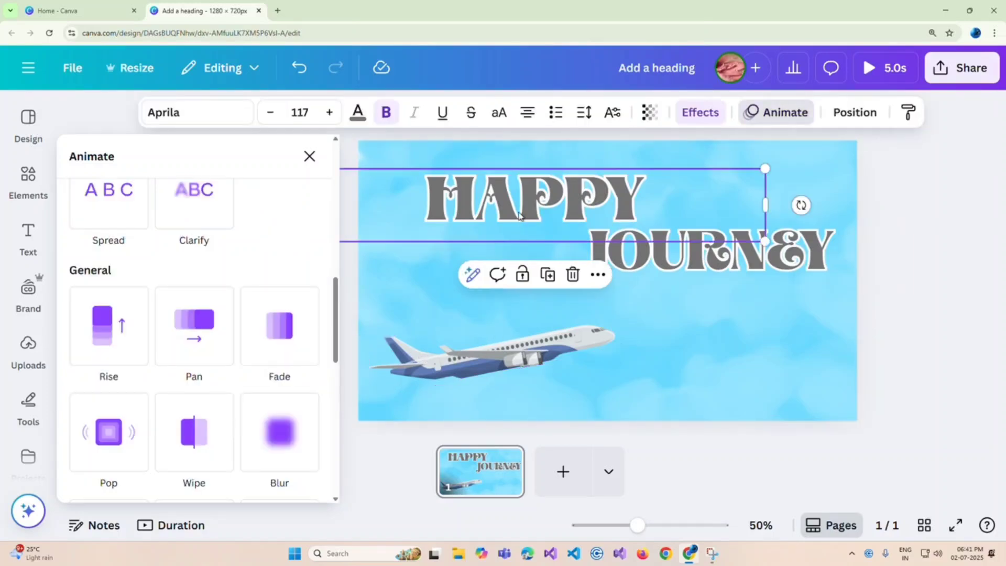
click(209, 334)
scroll(209, 335, down, 5)
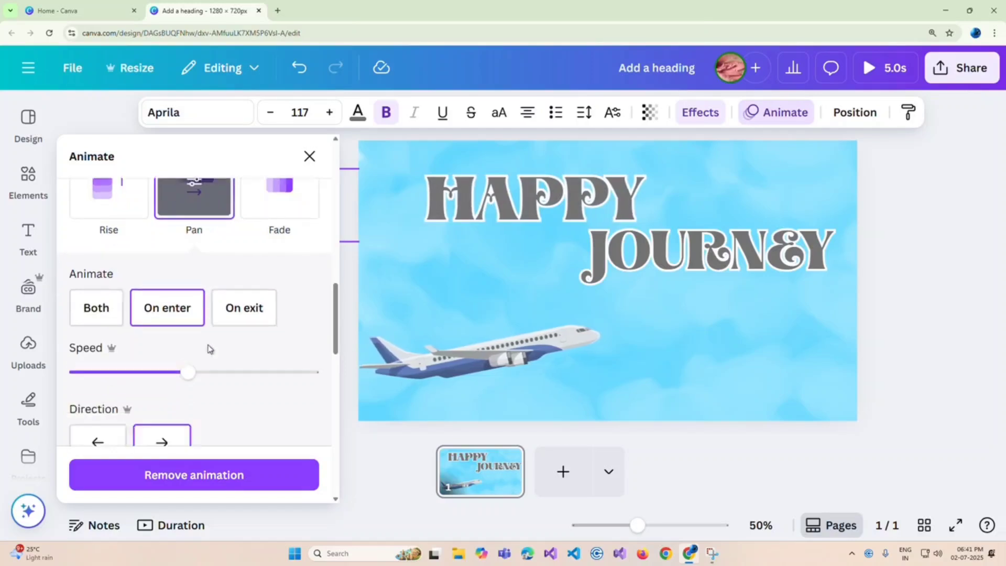
drag(187, 205, 77, 204)
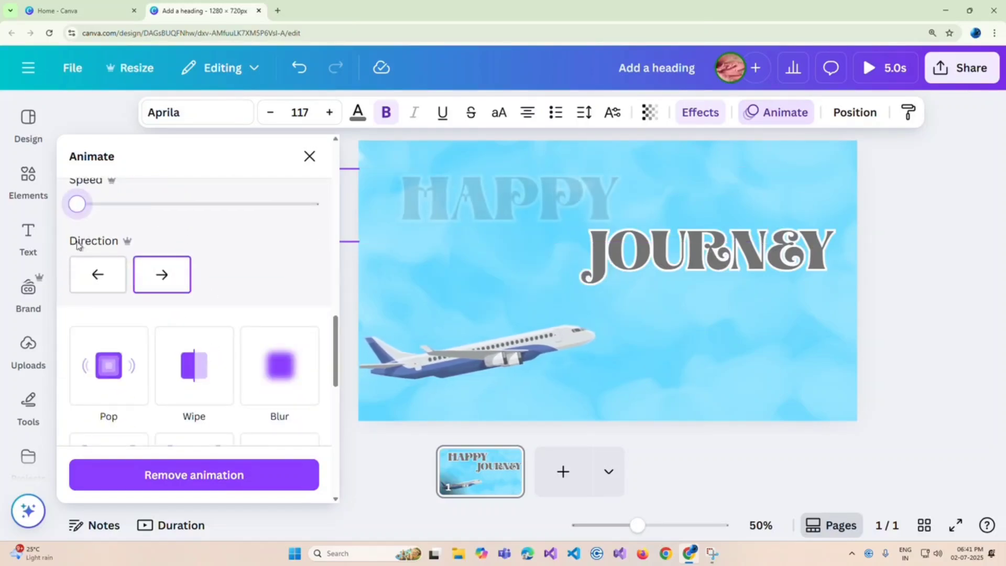
Step: Apply the Pan animation to the "JOURNEY" heading with minimum speed and a leftward direction
click(707, 251)
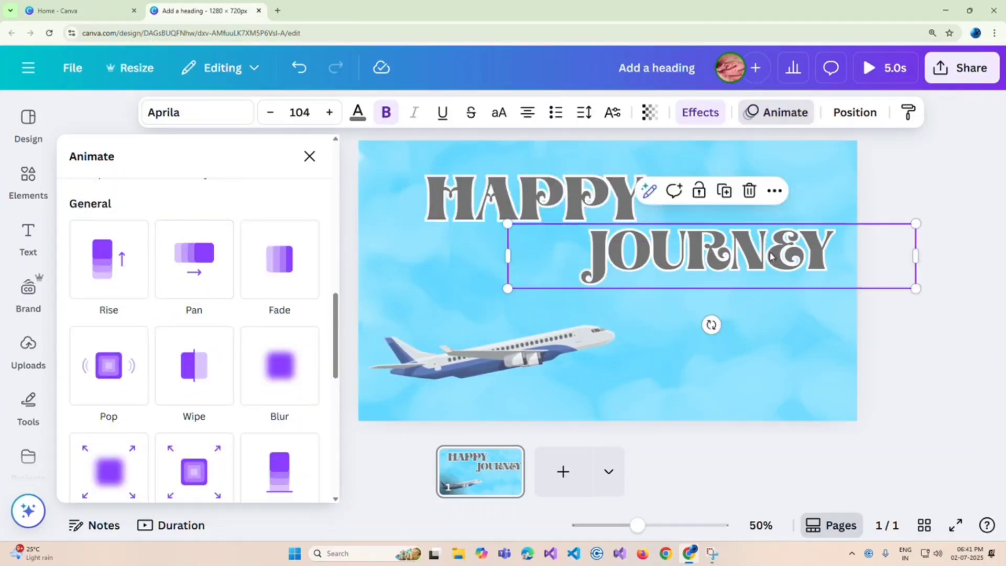
click(198, 262)
scroll(199, 314, down, 5)
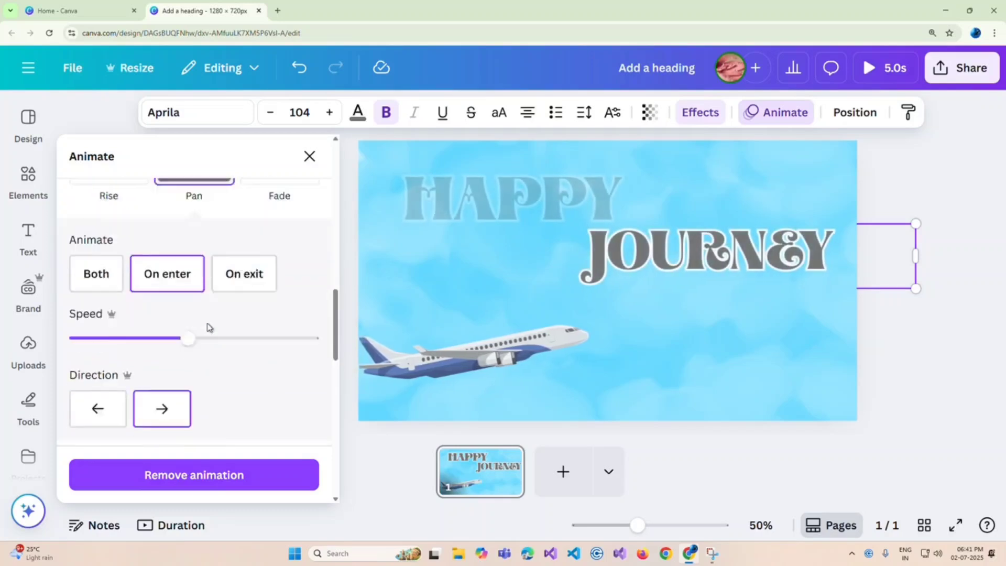
drag(188, 257, 77, 257)
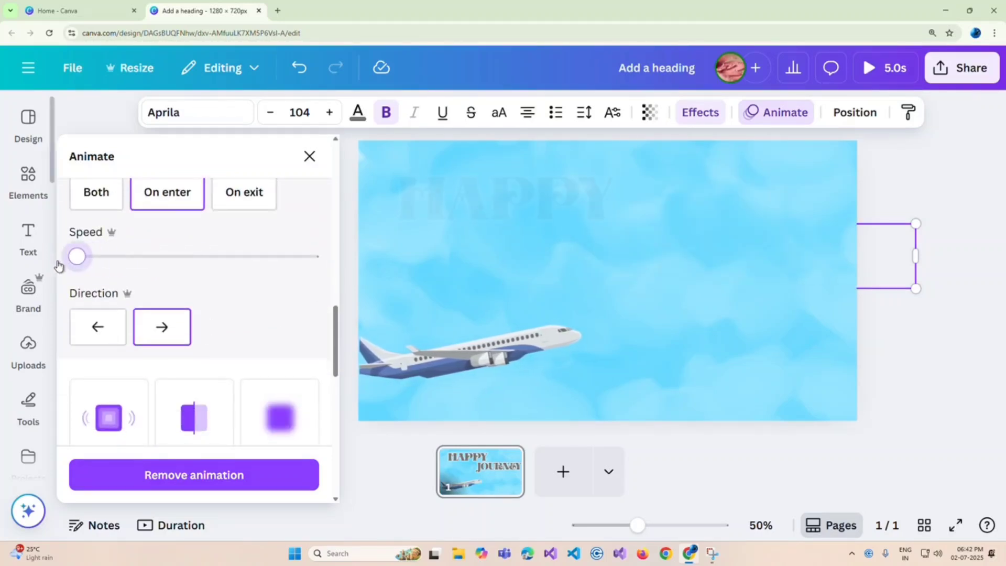
click(98, 331)
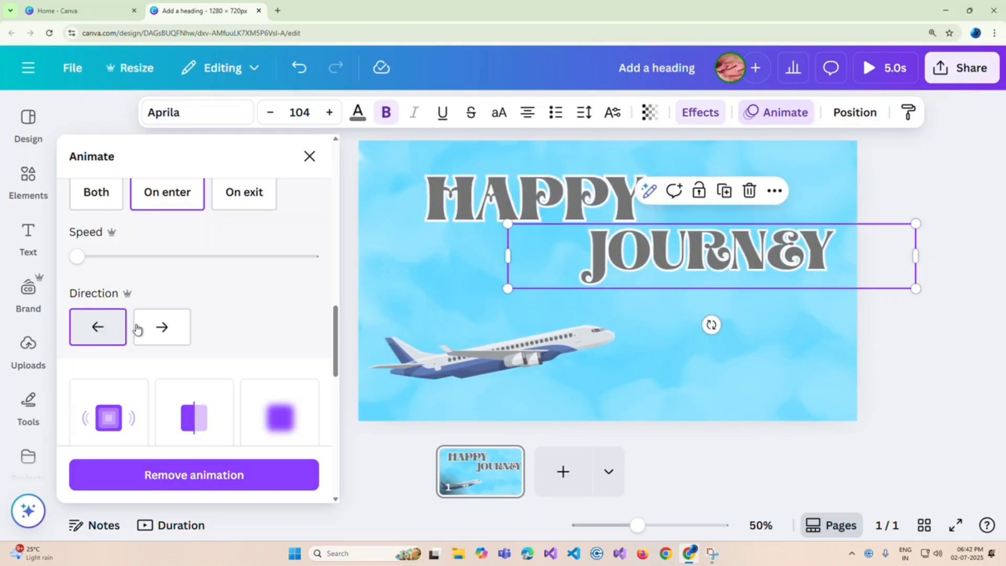
click(914, 376)
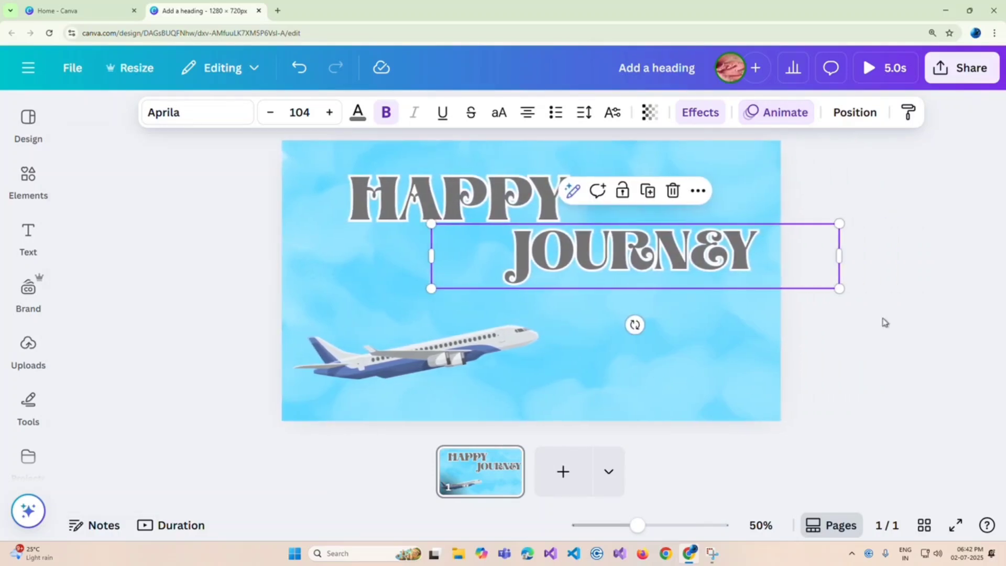
Step: Preview the animated page in full and close the preview
click(824, 177)
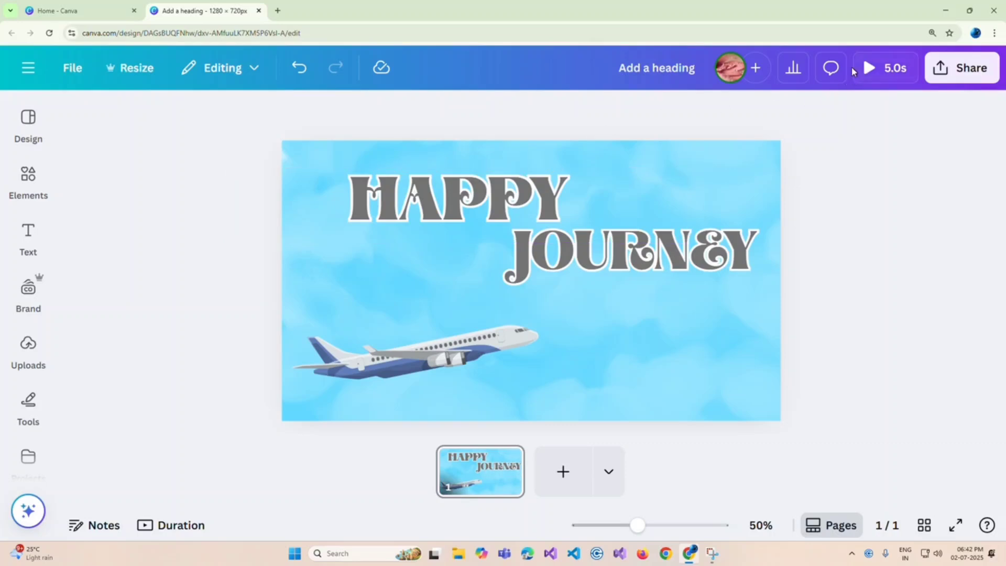
click(868, 71)
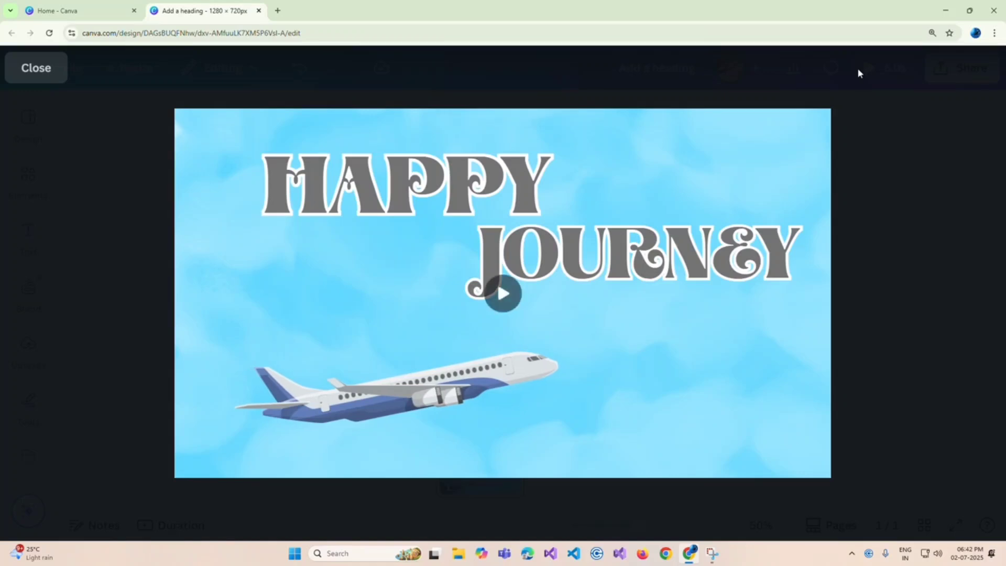
key(Escape)
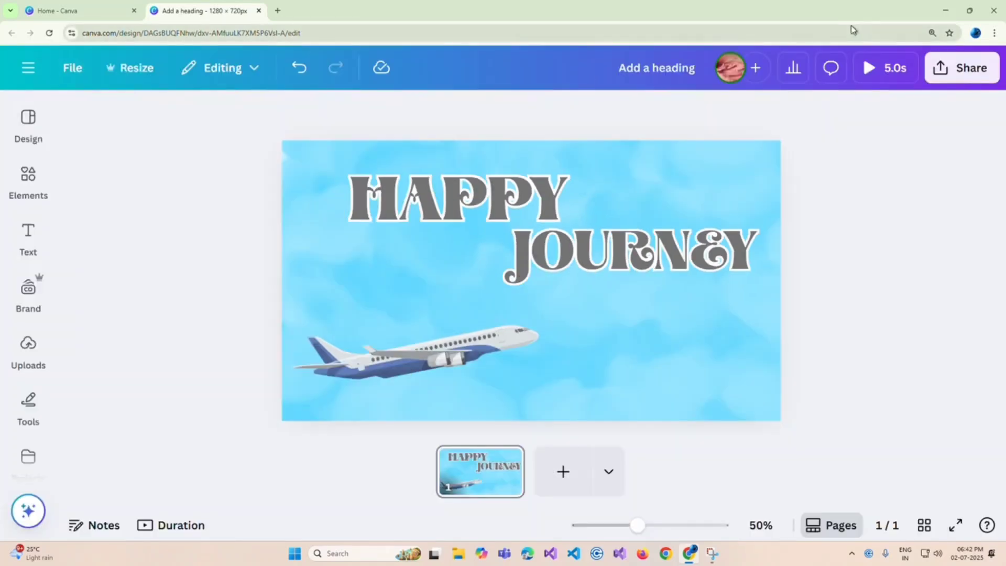
Step: Download the design as an MP4 Video at 720p quality
click(961, 67)
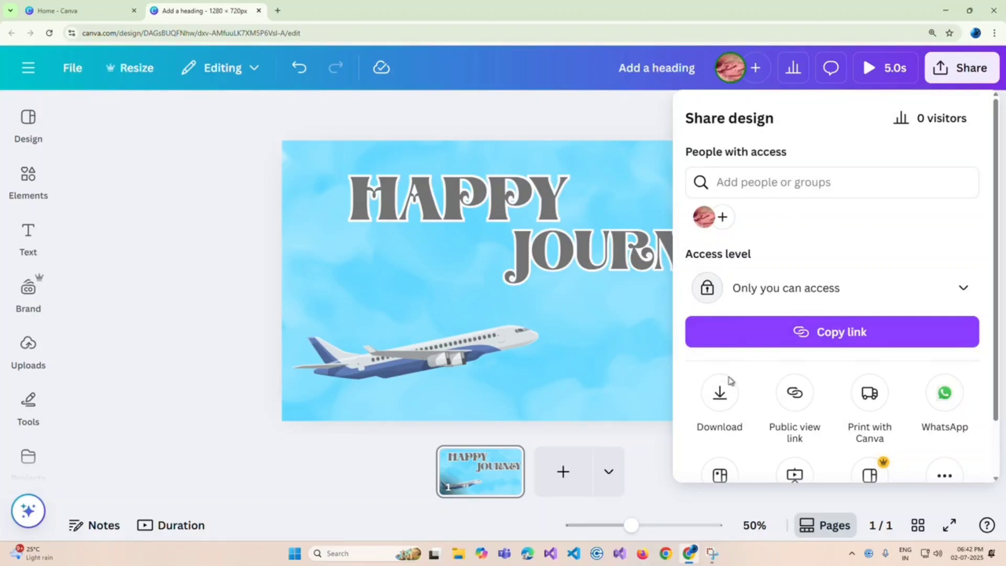
click(720, 392)
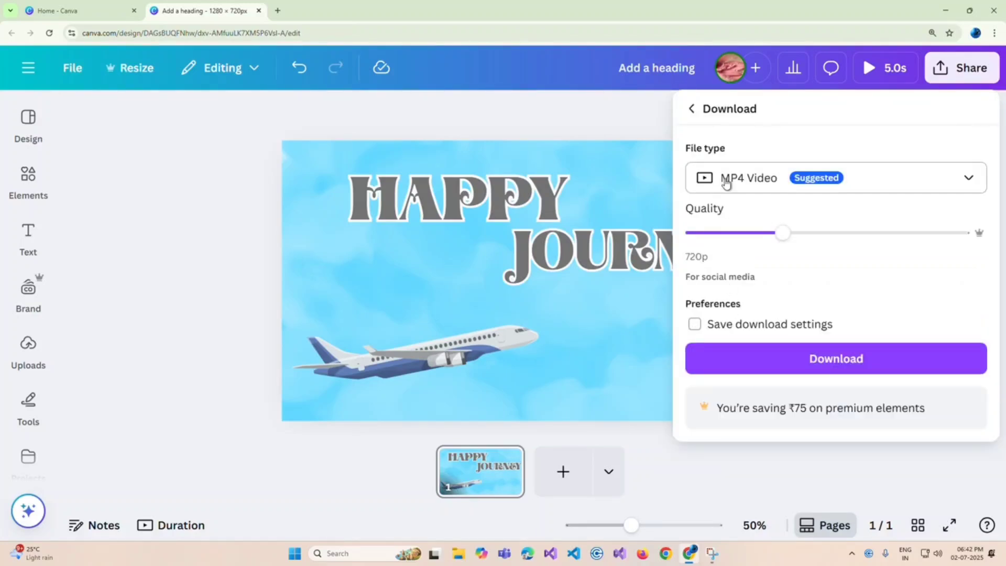
click(749, 178)
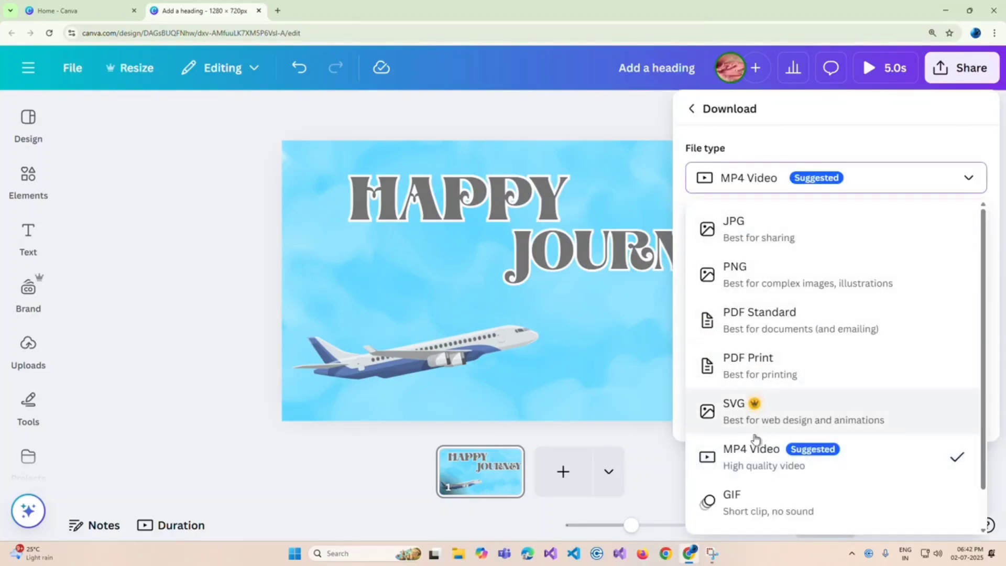
click(745, 465)
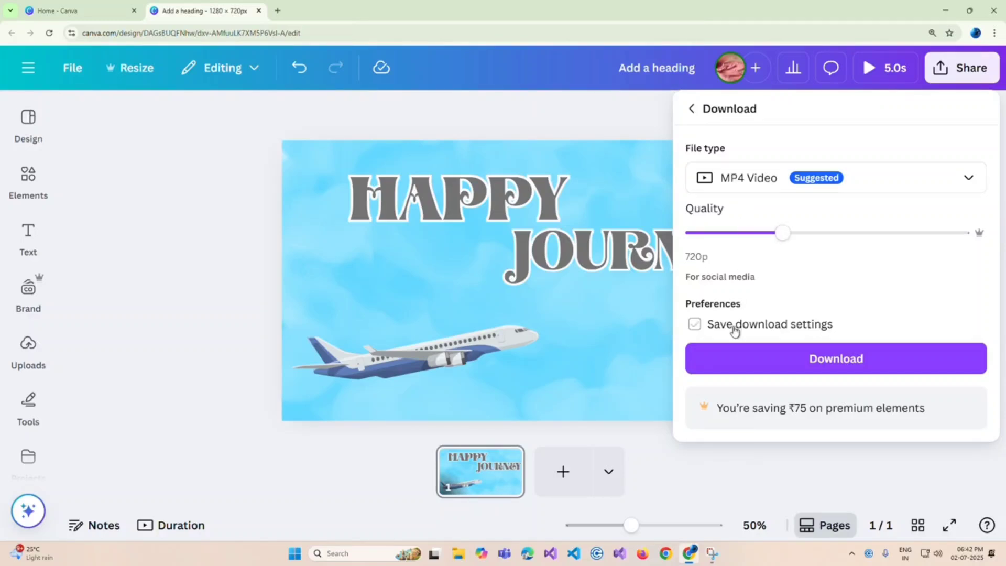
click(733, 363)
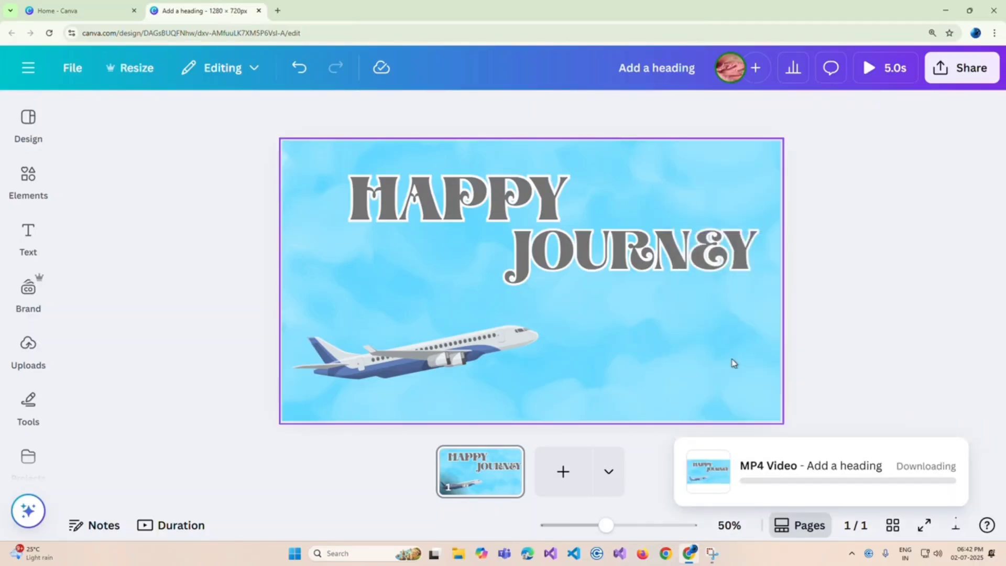